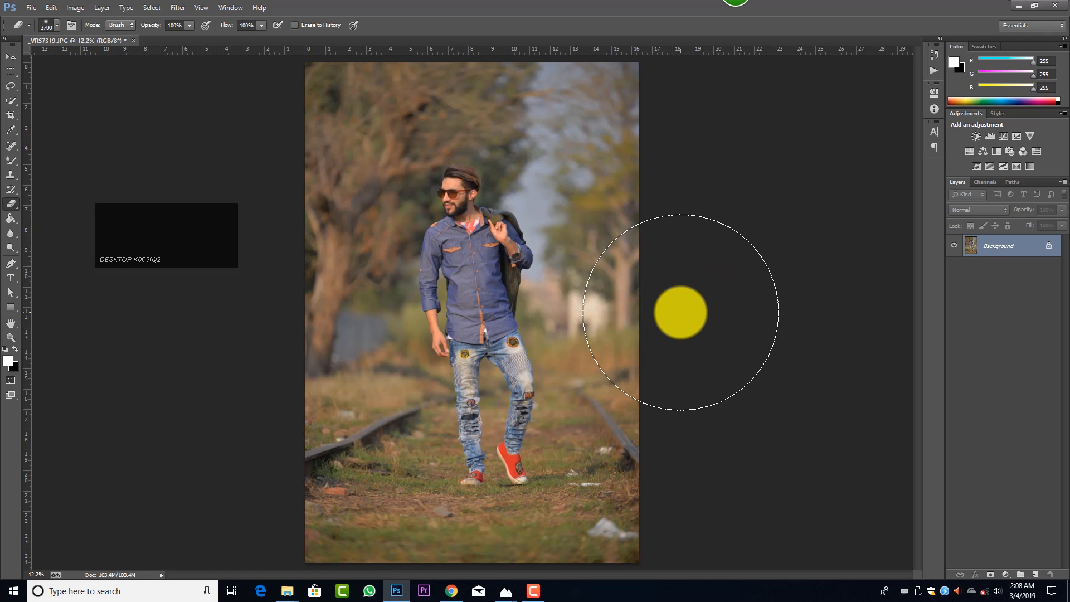
Reduce the Eraser brush size from its very large setting to 900.
key("bracketleft")
key("bracketleft")
key("bracketleft")
key("bracketleft")
key("bracketleft")
key("bracketleft")
key("bracketleft")
key("bracketleft")
key("bracketleft")
key("bracketleft")
key("bracketleft")
key("bracketleft")
key("bracketleft")
key("bracketleft")
key("bracketleft")
key("bracketleft")
key("bracketleft")
key("bracketleft")
key("bracketleft")
key("bracketleft")
key("bracketleft")
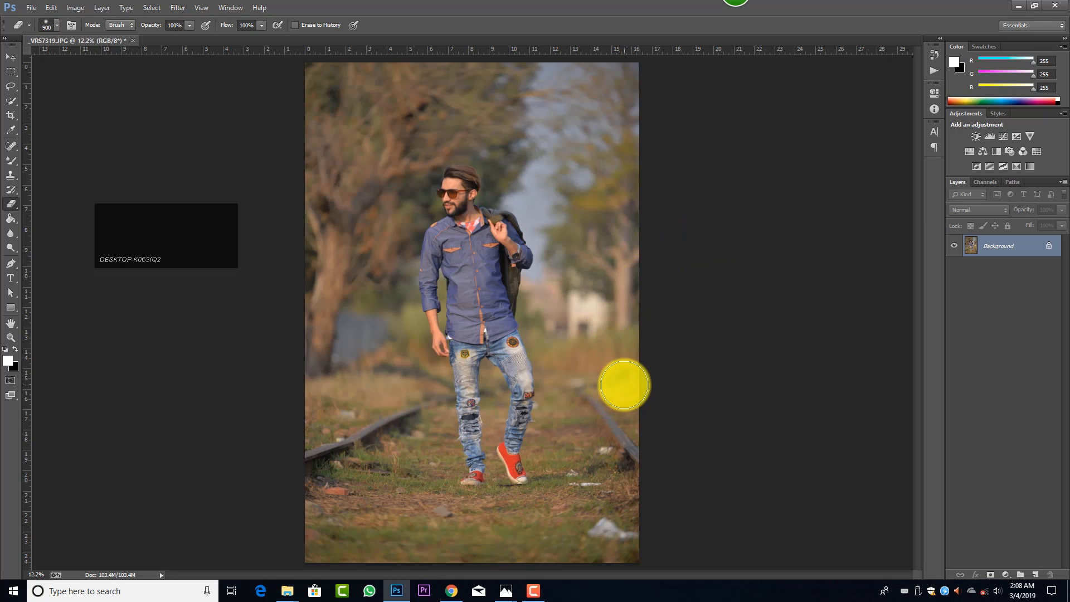
Clone nearby grass over the white litter in the photo's lower-right corner with the Clone Stamp at size 900.
right_click(11, 175)
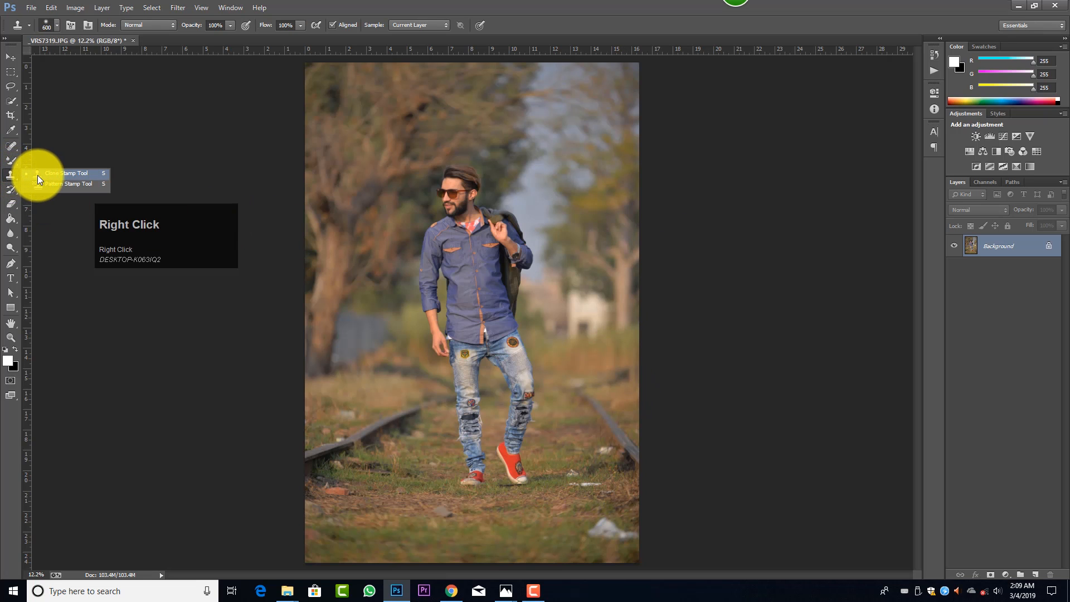
left_click(37, 176)
key("bracketright")
key("bracketright")
key("bracketright")
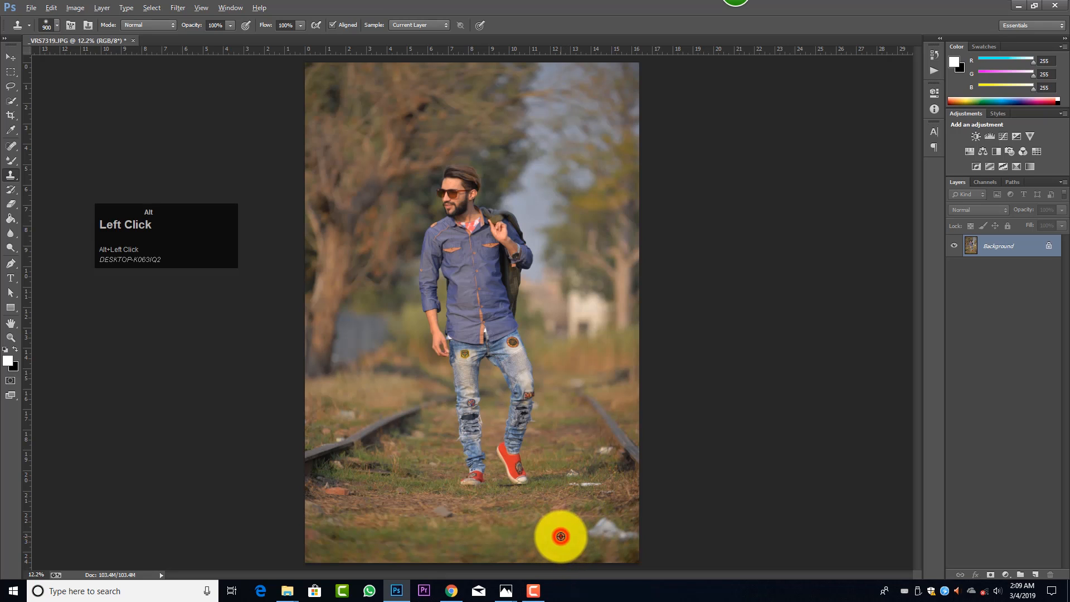
mouse_move(589, 528)
left_mouse_down()
mouse_move(618, 535)
mouse_move(621, 518)
left_mouse_up()
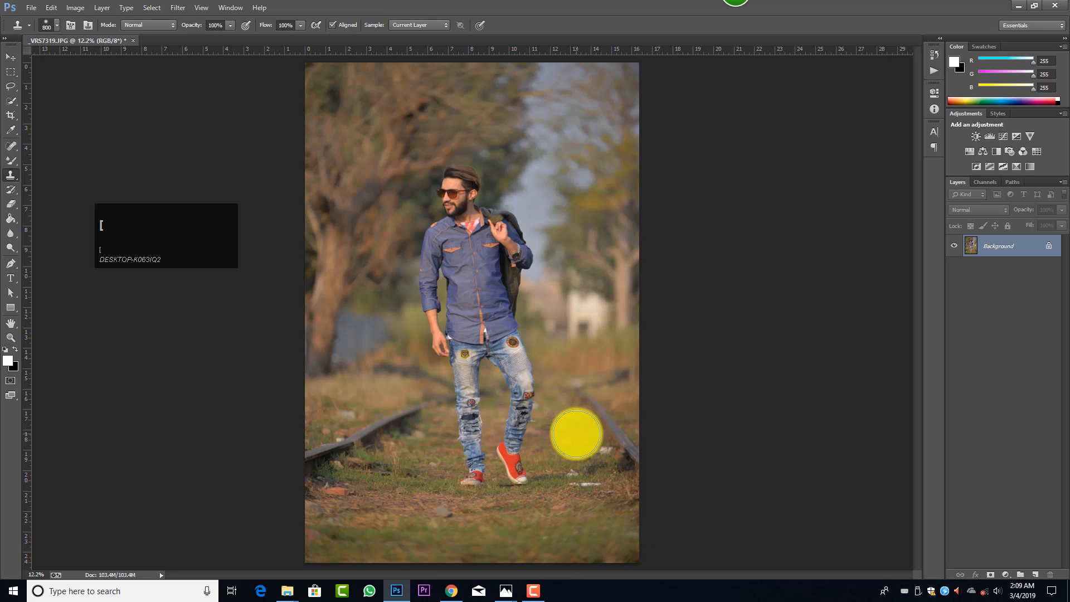
Reduce the Clone Stamp to size 600 and paint out the white litter beside the right-hand rail.
key("bracketleft")
key("bracketleft")
left_click_drag(585, 441, 600, 449)
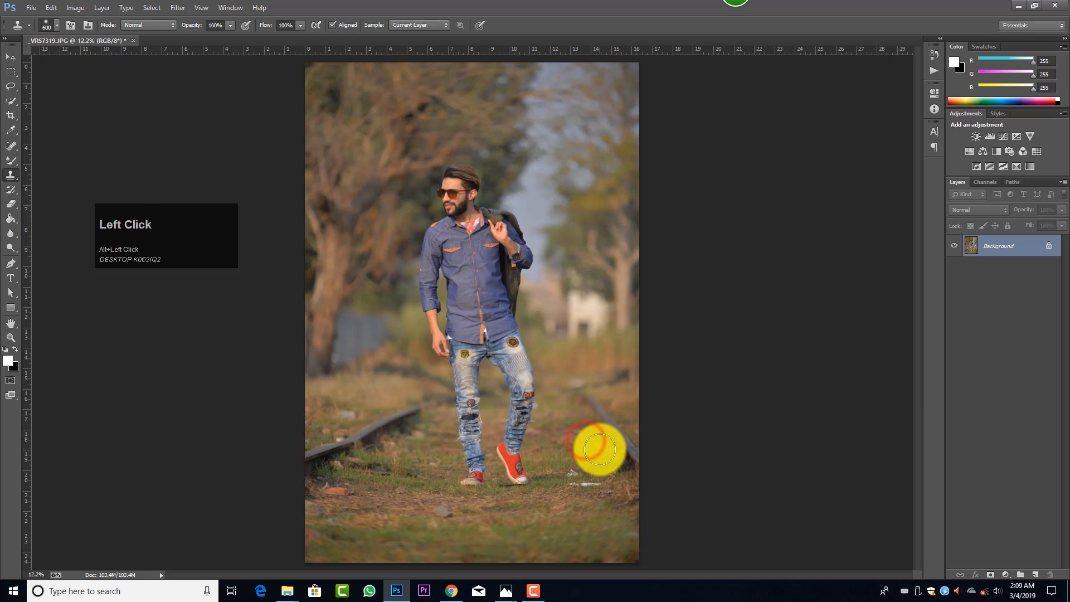
Clone clean ground over the small white scraps on the grass beside the man's raised red shoe.
left_click(568, 456)
left_click(572, 471)
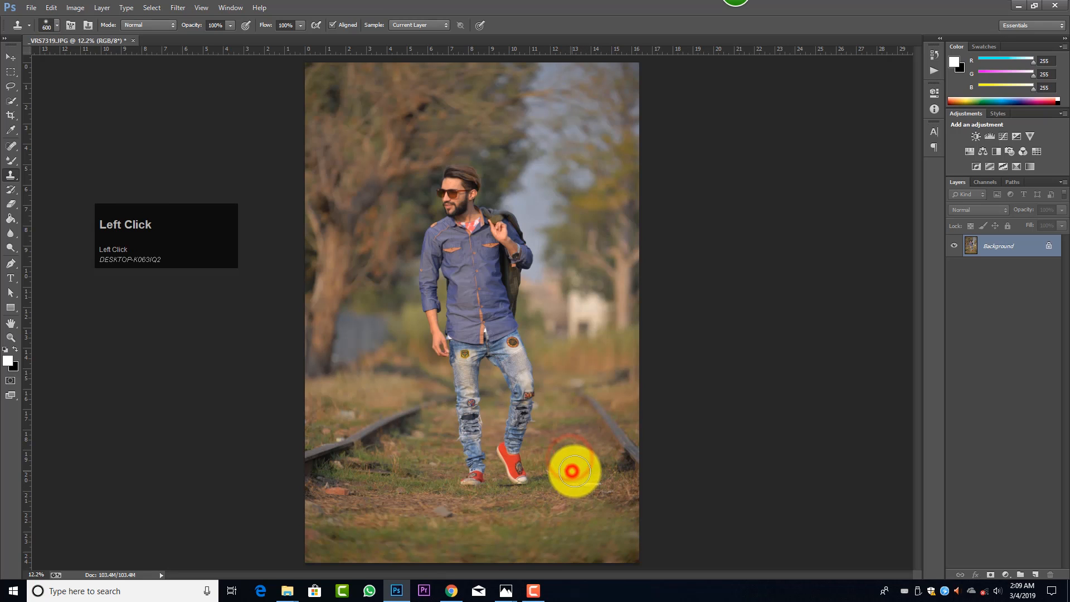
key("alt")
left_click(607, 490, "alt")
left_click(609, 491)
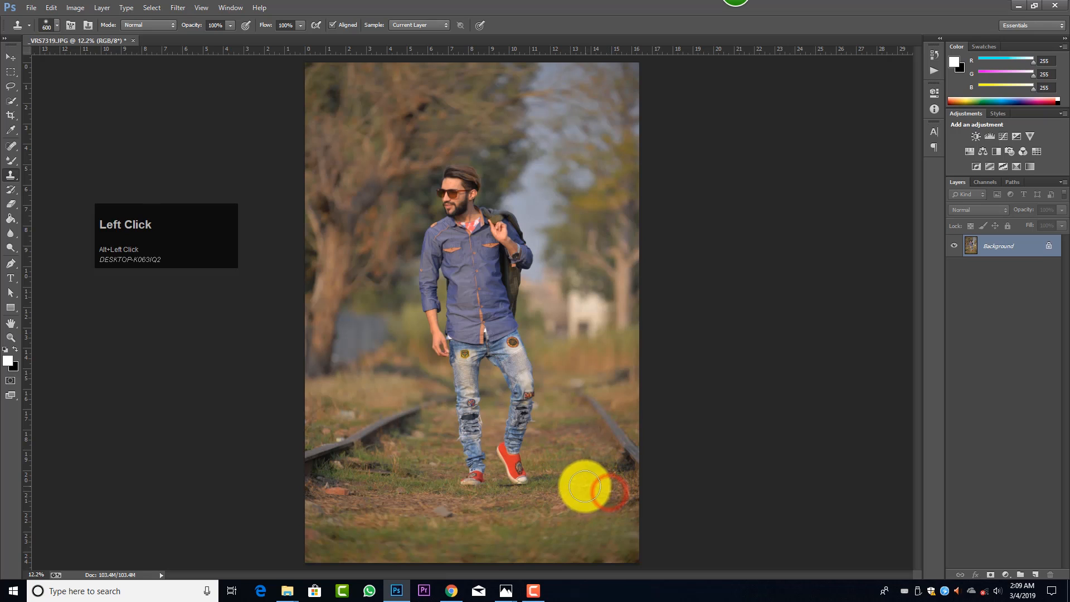
left_click(591, 484)
Clone clean ground over the stone in the foreground and the pale debris beside the left-hand rail.
left_click(417, 446, "alt")
left_click(425, 509)
left_click(441, 511)
left_click(349, 398, "alt")
left_click(349, 411)
left_click(338, 432)
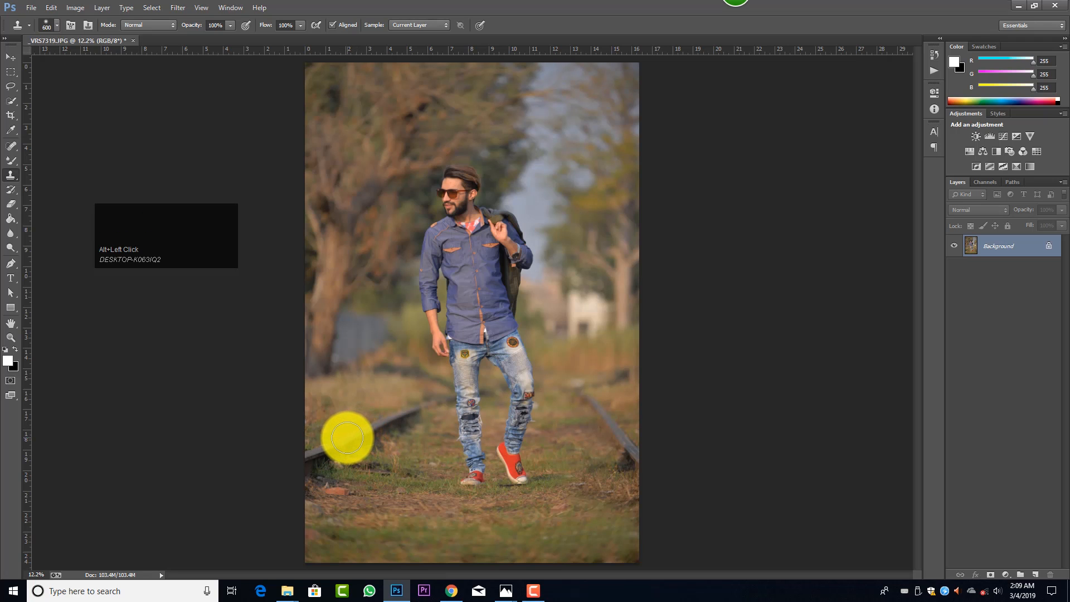
left_click(346, 435)
Open the Liquify filter and start reshaping the top of the man's hair with the Forward Warp tool.
scroll(564, 363, "down", 2)
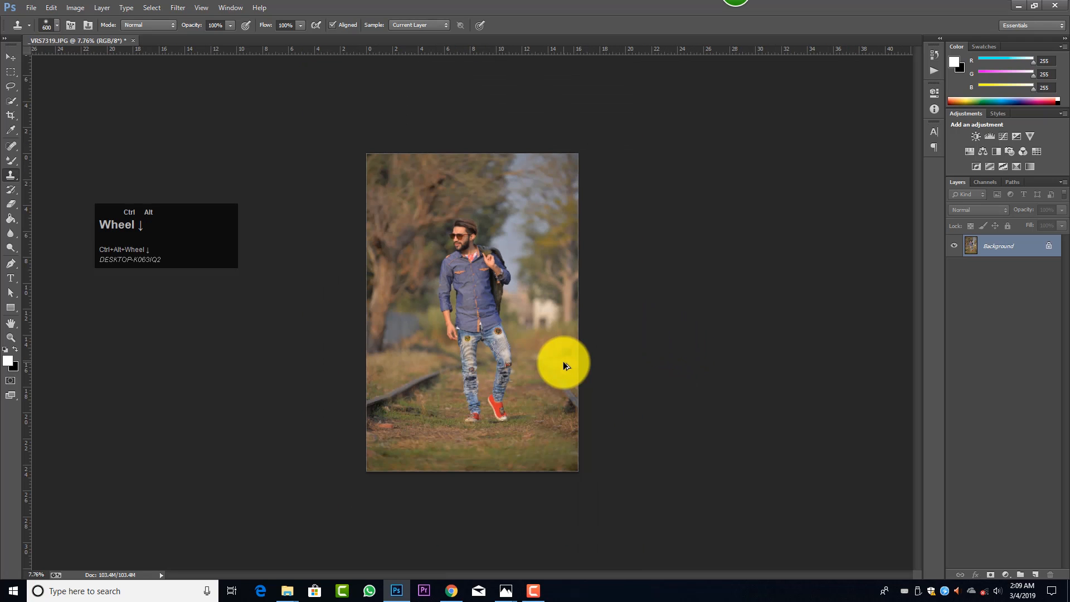
scroll(563, 365, "up", 1)
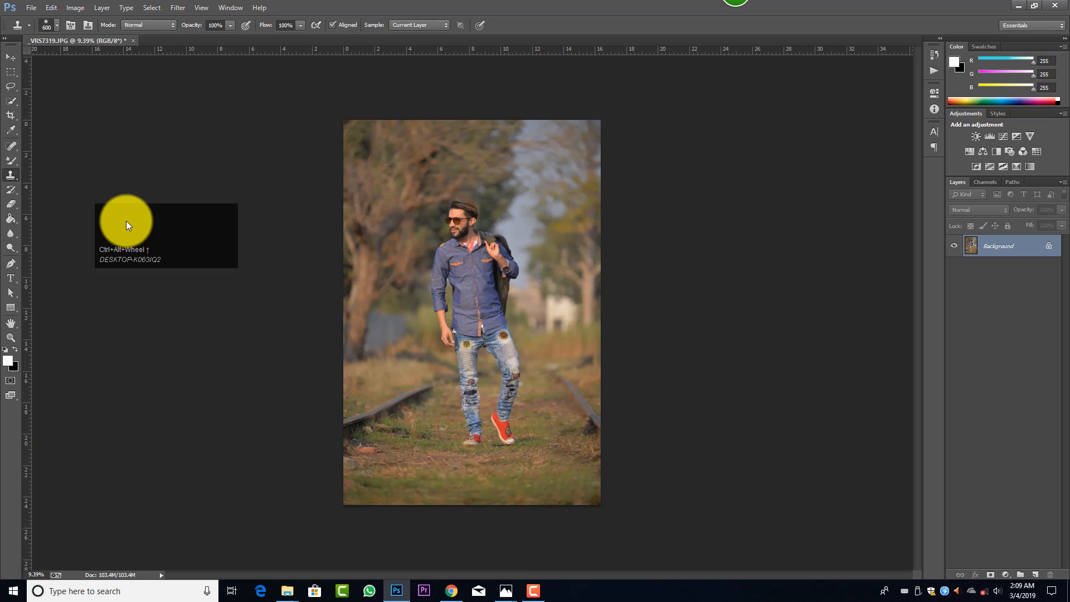
key("ctrl+shift+x")
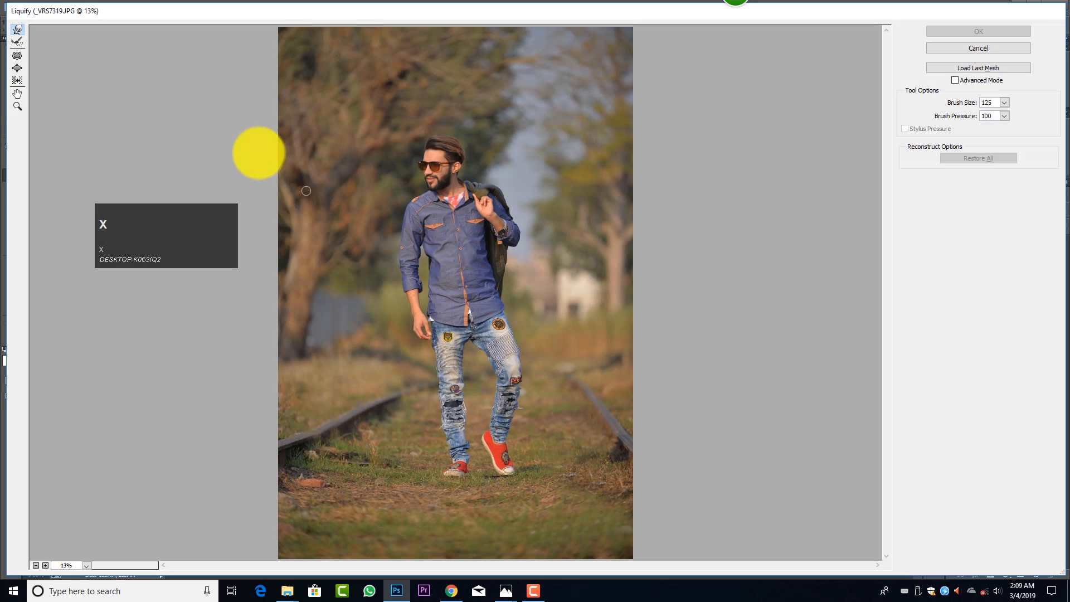
left_click(18, 106)
mouse_move(404, 121)
left_mouse_down()
mouse_move(506, 203)
mouse_move(411, 167)
left_mouse_up()
scroll(353, 200, "up", 1)
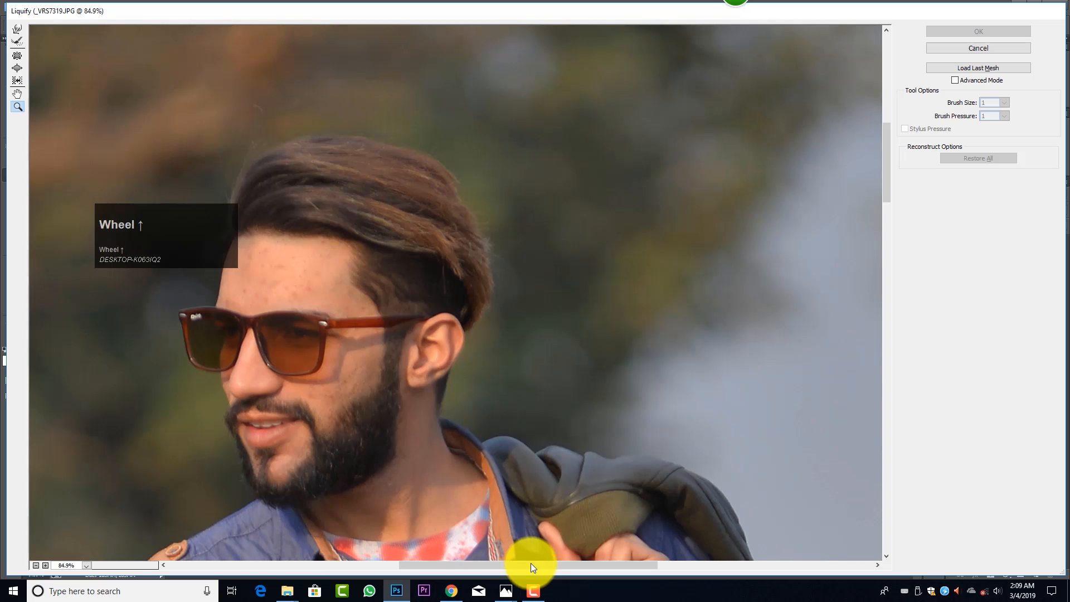
left_click_drag(522, 564, 486, 564)
left_click(18, 29)
scroll(596, 111, "up", 3)
key("]")
key("]")
left_click_drag(527, 162, 470, 151)
Adjust the warp brush size and push the crown of the hair upward for more volume.
key("[")
key("[")
key("[")
key("[")
key("[")
key("[")
key("[")
key("bracketright")
key("bracketright")
key("bracketright")
key("bracketright")
key("bracketright")
key("bracketright")
key("bracketright")
key("bracketleft")
key("bracketleft")
key("bracketleft")
key("bracketleft")
key("bracketleft")
key("bracketleft")
key("bracketleft")
mouse_move(432, 192)
left_mouse_down()
mouse_move(458, 127)
mouse_move(427, 101)
left_mouse_up()
Push the upper back edge of the hair outward, and set the warp brush size to 150.
scroll(547, 245, "down", 2)
key("bracketright")
key("bracketright")
key("bracketright")
key("bracketleft")
key("bracketleft")
key("bracketleft")
key("bracketleft")
key("bracketleft")
key("bracketleft")
left_click_drag(650, 227, 672, 205)
key("bracketleft")
key("bracketleft")
key("bracketleft")
key("bracketleft")
key("bracketright")
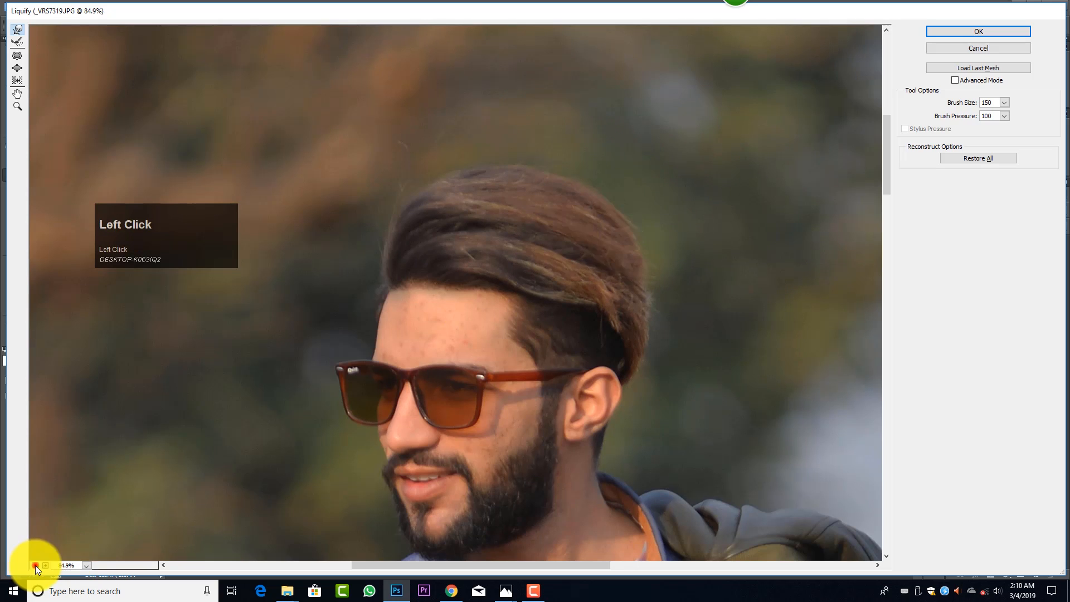
Reshape the front of the hair with a larger warp brush.
triple_click(35, 565)
double_click(45, 565)
scroll(387, 356, "up", 5)
key("bracketright")
key("bracketright")
key("bracketright")
key("bracketright")
key("bracketright")
key("bracketright")
key("bracketright")
key("bracketright")
key("bracketright")
key("bracketright")
left_click(382, 252)
left_click_drag(333, 276, 390, 257)
Refine the upper contour of the hair with short strokes of a smaller warp brush.
key("bracketleft")
key("bracketleft")
key("bracketleft")
key("bracketleft")
key("bracketleft")
key("bracketleft")
key("bracketleft")
key("bracketleft")
left_click_drag(442, 311, 454, 294)
key("bracketright")
key("bracketright")
mouse_move(431, 290)
left_mouse_down()
mouse_move(379, 303)
mouse_move(454, 318)
left_mouse_up()
left_click(402, 326)
Set the warp brush size to 600 and apply the Liquify changes to the photo.
key("bracketleft")
key("bracketleft")
key("bracketright")
key("bracketright")
key("bracketright")
key("bracketright")
key("bracketright")
key("bracketright")
left_click(984, 33)
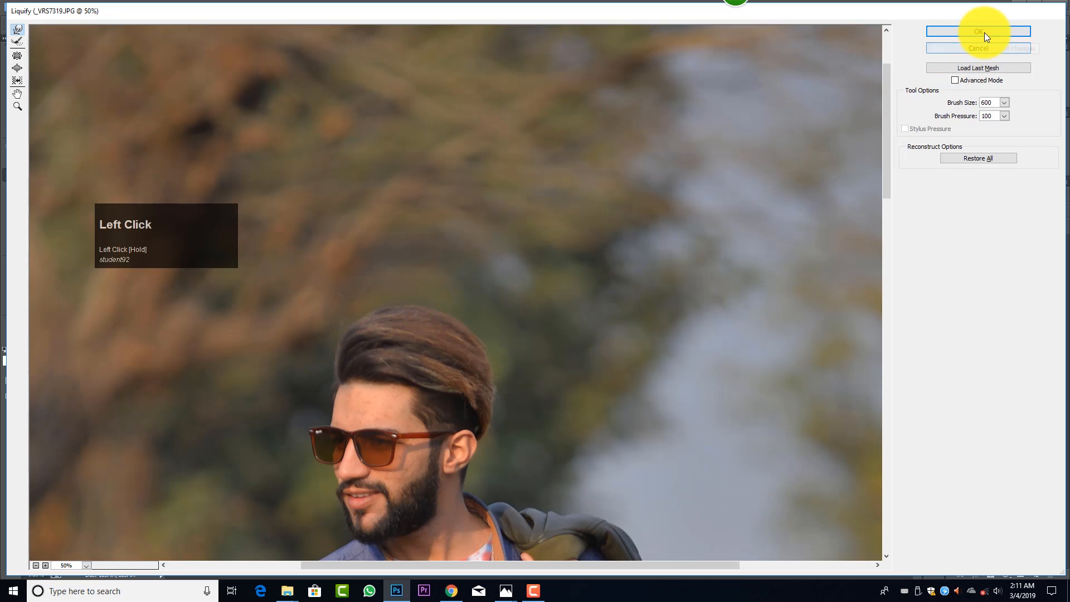
scroll(565, 240, "down", 2)
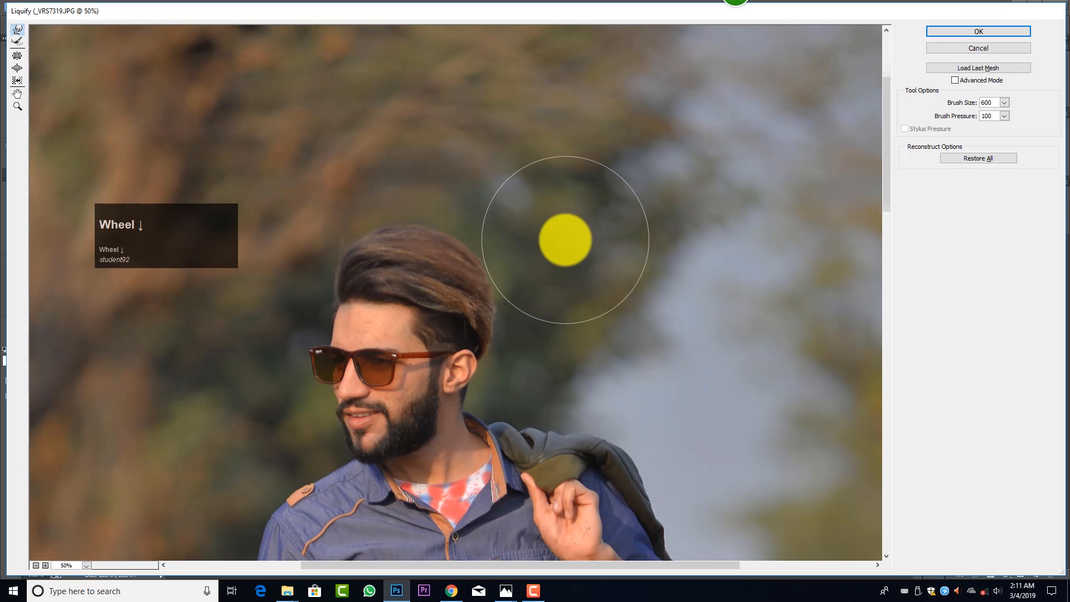
left_click(85, 567)
left_click(92, 553)
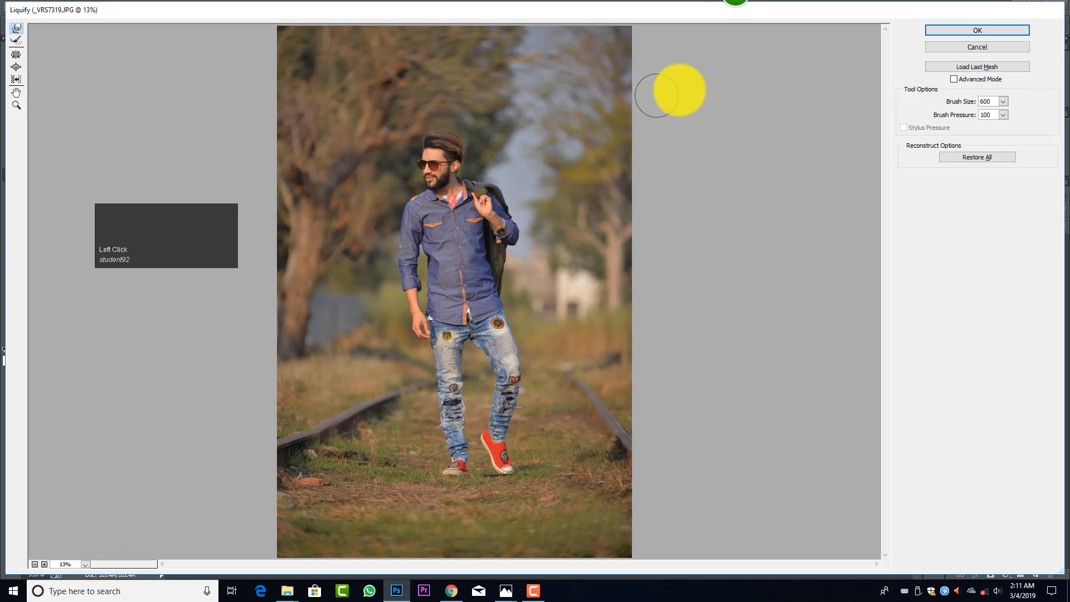
left_click(977, 30)
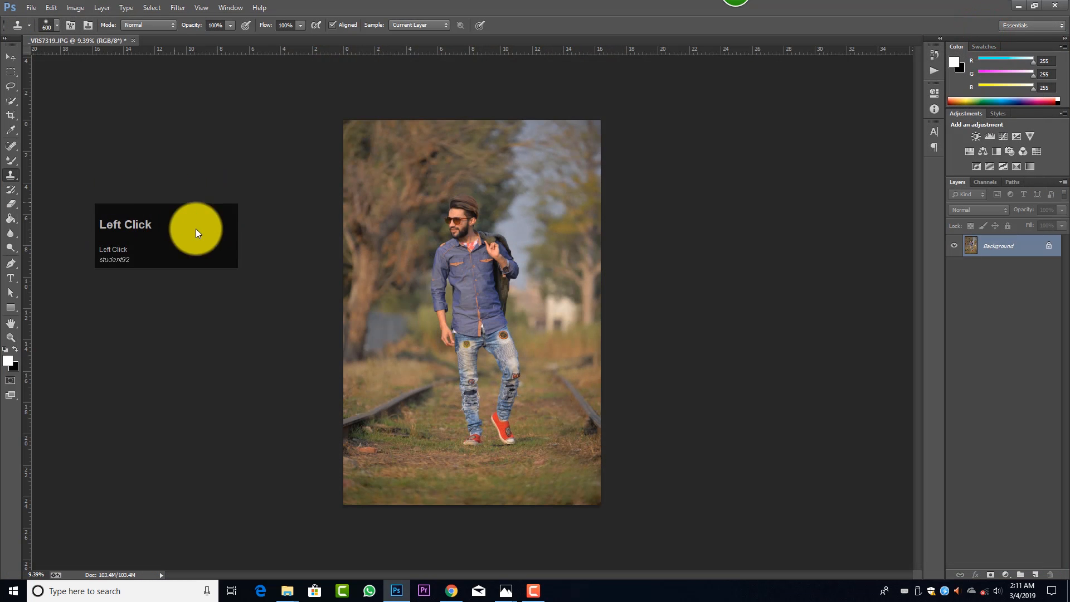
Choose the Mixer Brush for retouching the man's face and set its size to 100.
left_click(644, 231)
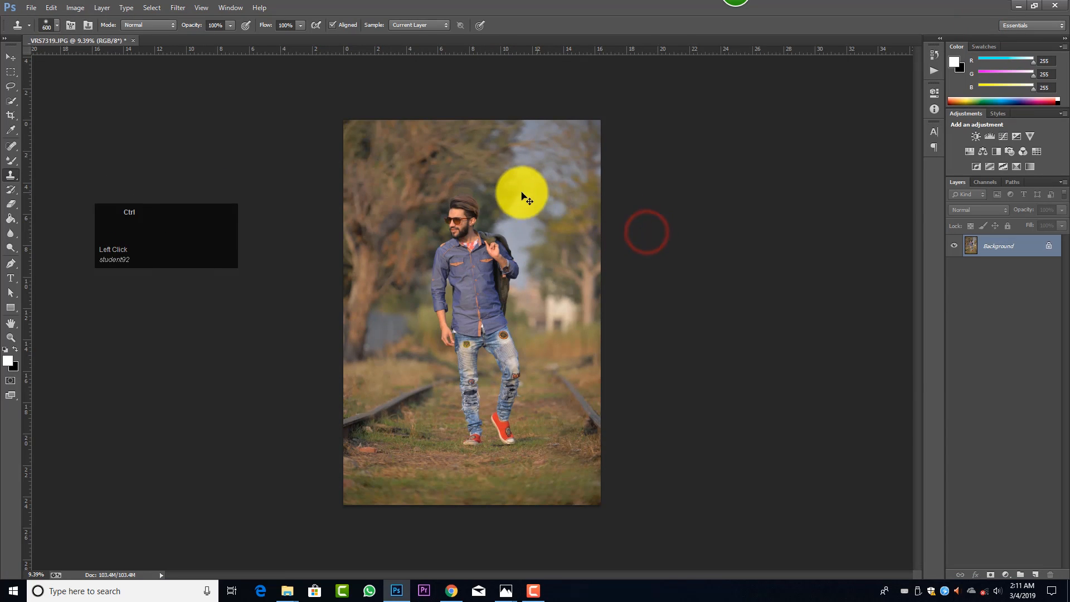
scroll(527, 193, "up", 6)
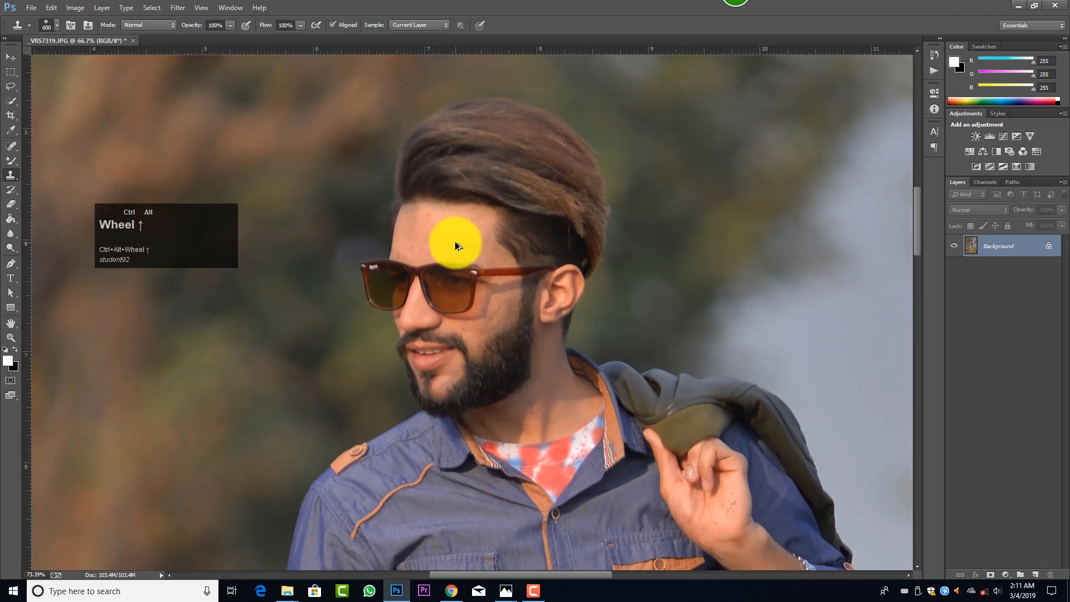
scroll(455, 242, "up", 3)
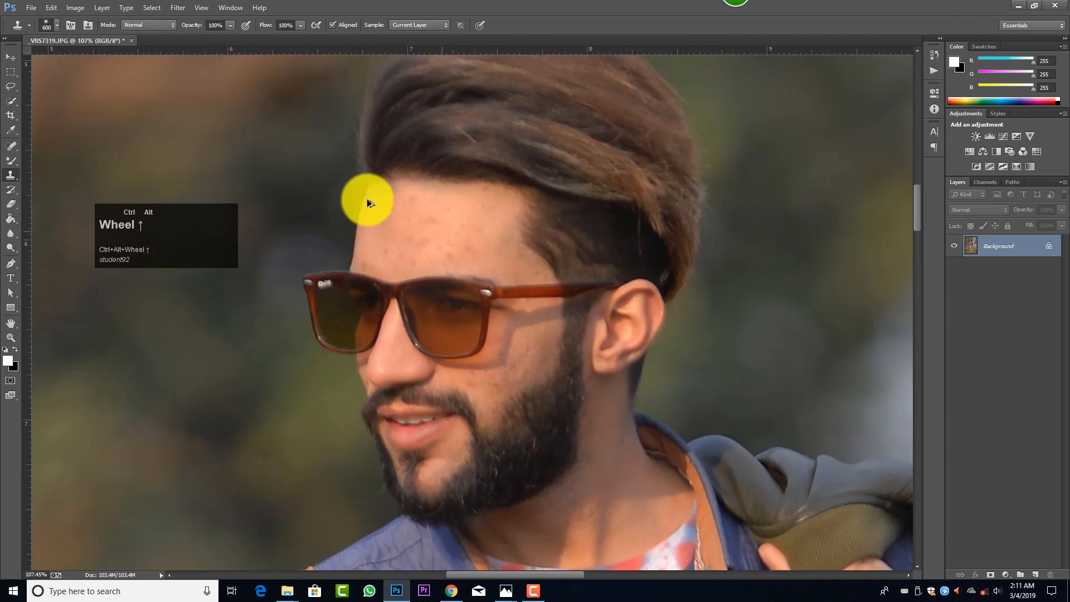
right_click(9, 161)
left_click(55, 185)
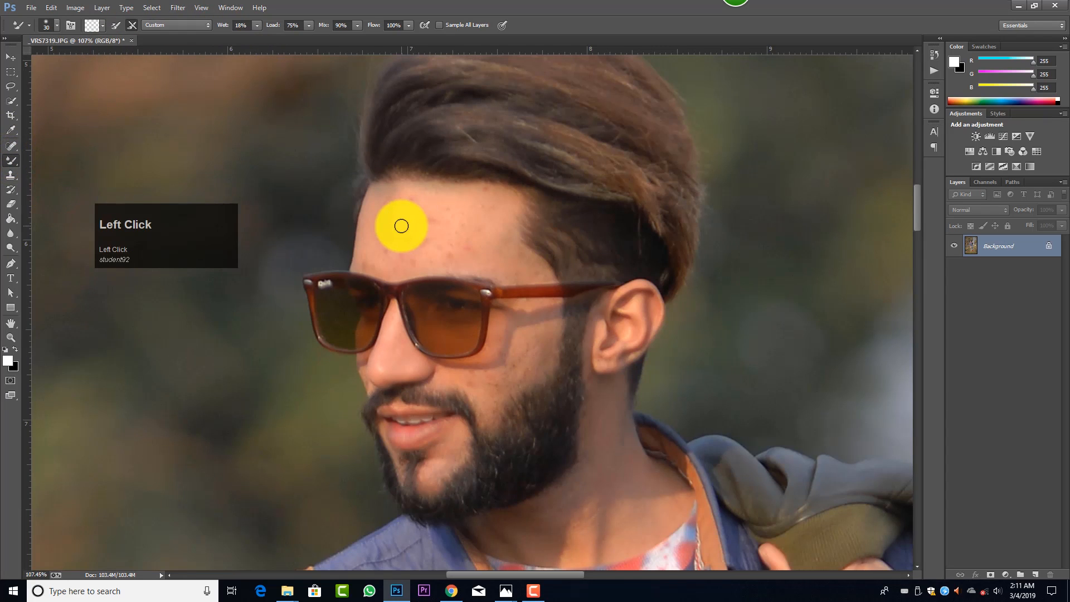
key("bracketright")
key("bracketright")
key("bracketright")
key("bracketright")
key("bracketright")
key("bracketright")
key("bracketright")
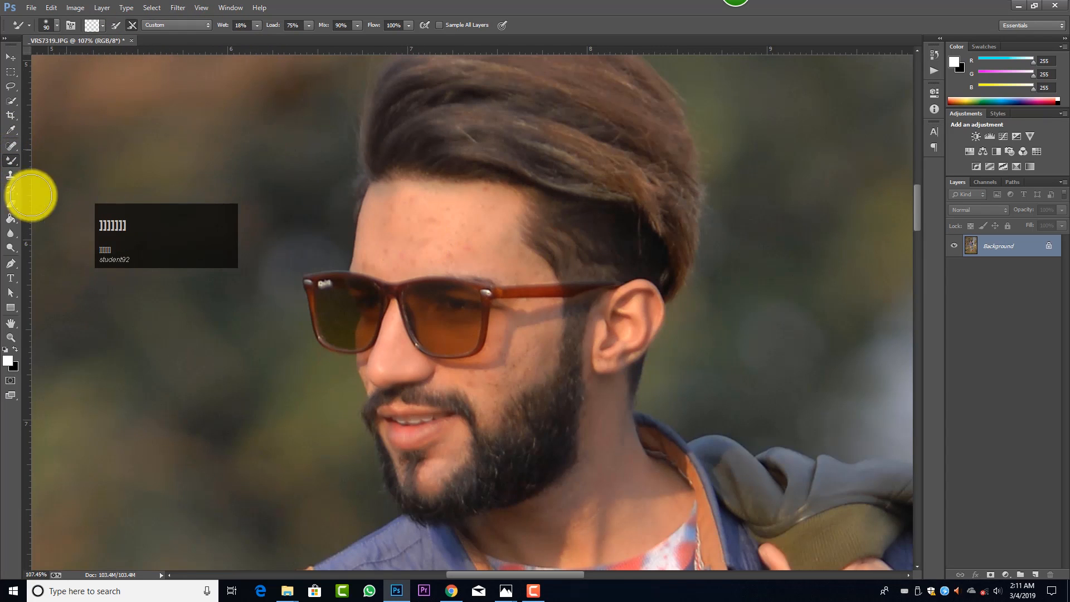
right_click(10, 162)
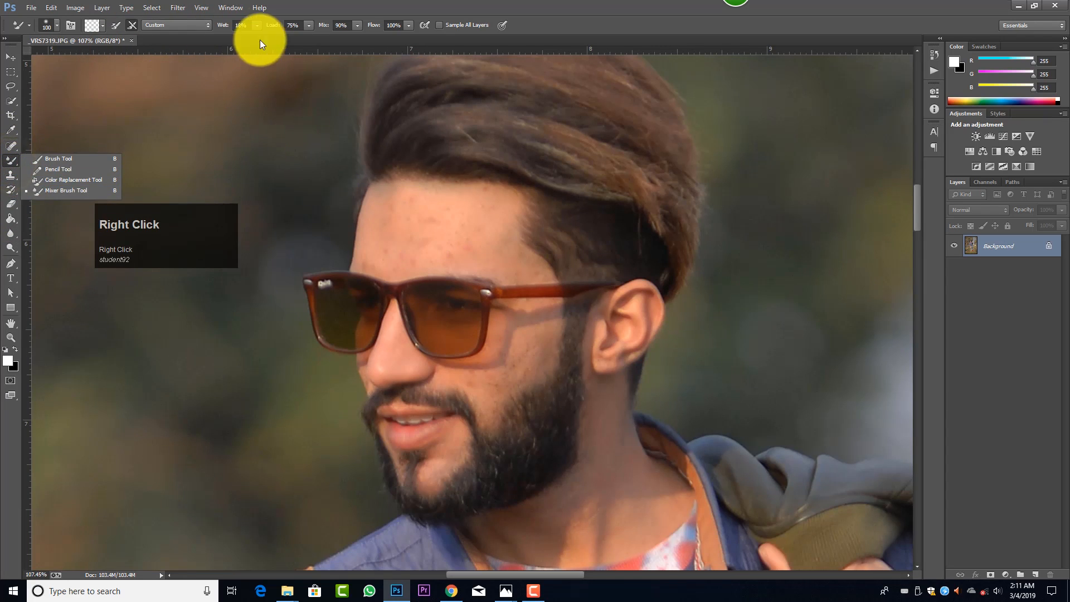
left_click(276, 11)
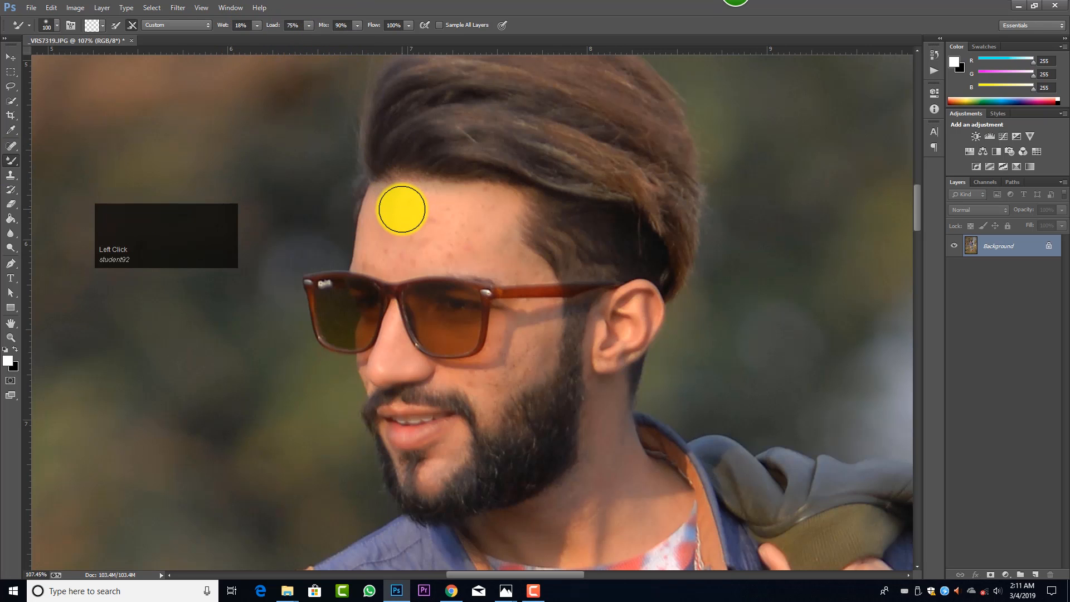
Smooth the man's forehead skin with Mixer Brush strokes between the hairline and the sunglasses.
mouse_move(398, 208)
left_mouse_down()
mouse_move(395, 230)
mouse_move(407, 205)
left_mouse_up()
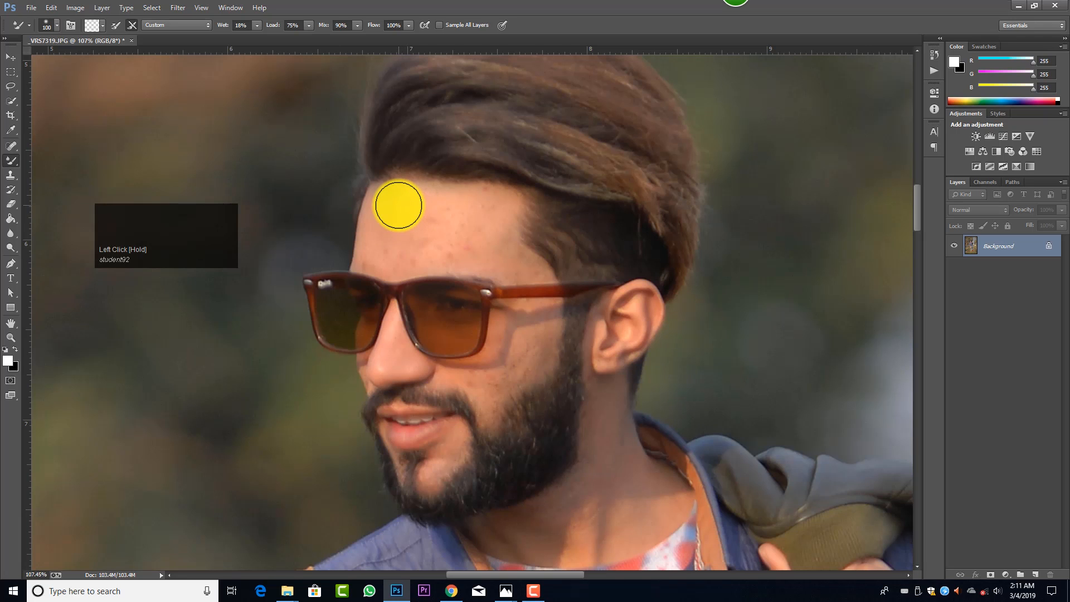
mouse_move(398, 207)
left_mouse_down()
mouse_move(488, 206)
mouse_move(376, 259)
mouse_move(505, 253)
mouse_move(532, 270)
left_mouse_up()
key("[")
key("[")
left_click_drag(513, 268, 411, 259)
left_click_drag(404, 215, 497, 222)
Smooth the cheek skin beside and below the sunglasses, varying the Mixer Brush size to fit the area.
scroll(544, 278, "down", 2)
key("[")
key("[")
key("[")
key("[")
scroll(547, 304, "up", 4)
mouse_move(388, 333)
left_mouse_down()
mouse_move(458, 346)
mouse_move(544, 324)
mouse_move(494, 324)
mouse_move(493, 268)
left_mouse_up()
key("[")
key("[")
key("[")
key("[")
key("[")
key("]")
key("]")
key("]")
key("]")
key("]")
key("]")
left_click_drag(471, 155, 495, 170)
mouse_move(535, 281)
left_mouse_down()
mouse_move(518, 325)
mouse_move(513, 287)
left_mouse_up()
Smooth the skin of the nose with short strokes of a smaller Mixer Brush.
scroll(492, 262, "down", 2)
key("[")
key("[")
key("[")
key("[")
scroll(310, 220, "up", 1)
key("]")
left_click_drag(322, 291, 290, 299)
mouse_move(304, 239)
left_mouse_down()
mouse_move(312, 292)
mouse_move(291, 299)
left_mouse_up()
Smooth the skin around the mouth with the Mixer Brush at a reduced size.
scroll(291, 300, "down", 1)
key("[")
key("[")
key("[")
key("[")
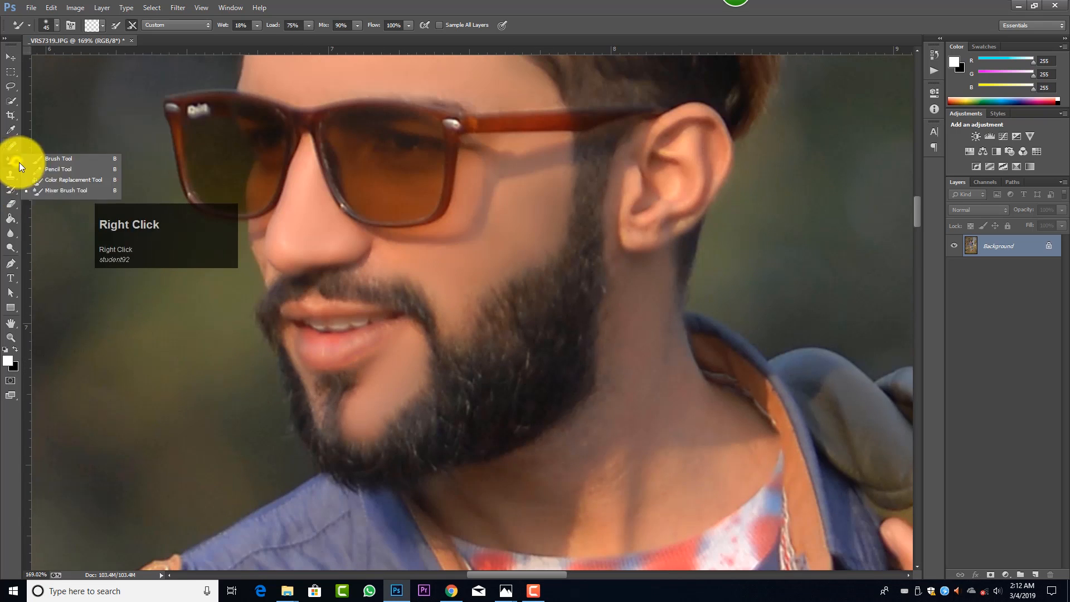
left_click_drag(300, 368, 313, 396)
scroll(313, 397, "up", 1)
left_click(273, 319)
Blend the skin above the mustache and along the upper edge of the beard with a larger Mixer Brush.
key("]")
key("]")
key("]")
key("]")
left_click_drag(383, 299, 374, 304)
mouse_move(447, 325)
left_mouse_down()
mouse_move(453, 352)
mouse_move(546, 289)
left_mouse_up()
left_click_drag(516, 291, 552, 245)
left_click(552, 227)
left_click(551, 200)
Smooth the earlobe and the side of the neck with the Mixer Brush.
left_click(10, 248)
key("]")
scroll(550, 250, "down", 2)
left_click(10, 160)
mouse_move(641, 248)
left_mouse_down()
mouse_move(654, 282)
mouse_move(625, 231)
left_mouse_up()
key("[")
mouse_move(611, 358)
left_mouse_down()
mouse_move(543, 469)
mouse_move(714, 437)
left_mouse_up()
scroll(616, 423, "up", 2)
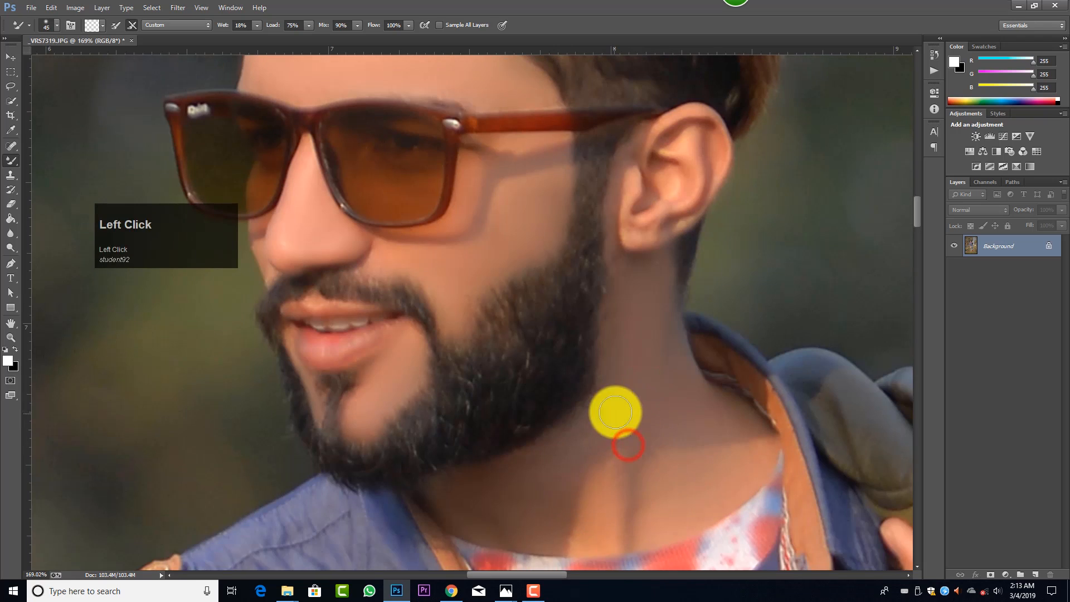
Refine the skin around the lower ear with a smaller Mixer Brush.
key("[")
key("[")
key("[")
key("[")
key("[")
key("[")
key("[")
mouse_move(612, 245)
left_mouse_down()
mouse_move(642, 264)
mouse_move(703, 225)
left_mouse_up()
Try a dab of the Dodge tool on the retouched face area and undo it.
scroll(626, 344, "down", 5)
scroll(626, 343, "up", 4)
left_click(11, 247)
left_click(573, 339)
key("alt+z")
Smooth the skin of the lowered forearm and hand with a small Mixer Brush.
scroll(672, 308, "down", 8)
scroll(626, 411, "down", 4)
left_click(11, 160)
scroll(450, 437, "down", 1)
left_click_drag(415, 449, 400, 396)
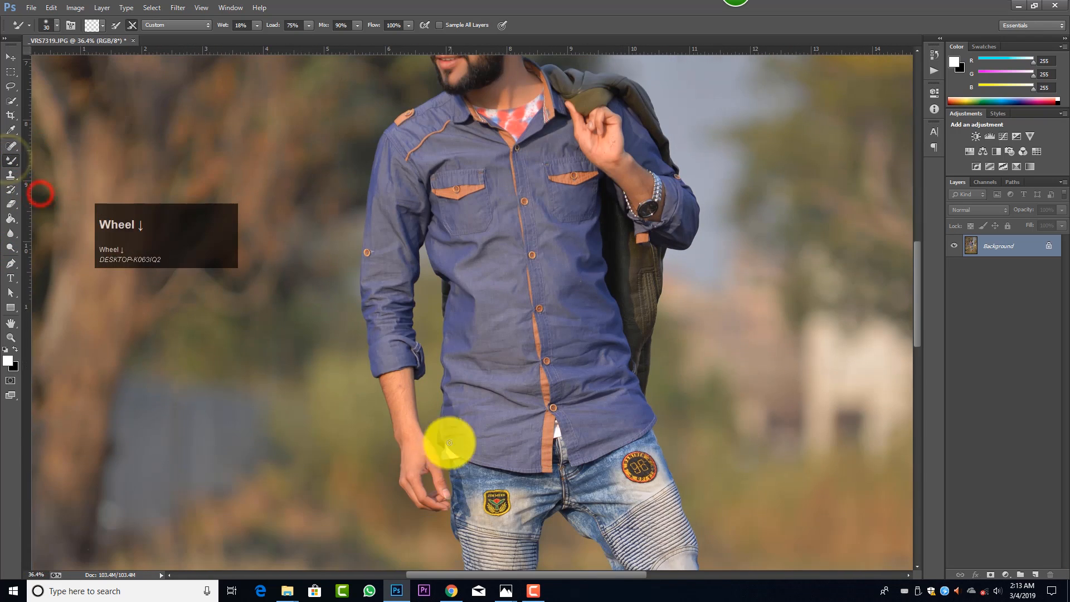
key("[")
key("[")
key("[")
key("[")
scroll(602, 234, "down", 5)
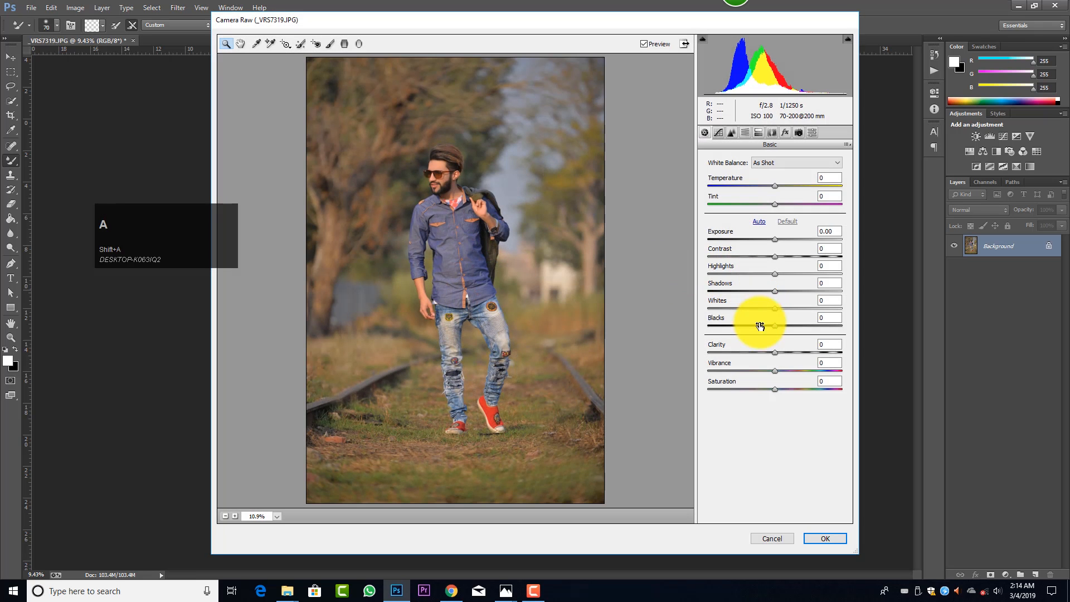
Set Clarity to +3 and Shadows to +11 in the Camera Raw filter, and apply it to the photo.
mouse_move(777, 353)
left_mouse_down()
mouse_move(787, 352)
mouse_move(777, 353)
left_mouse_up()
left_click(731, 134)
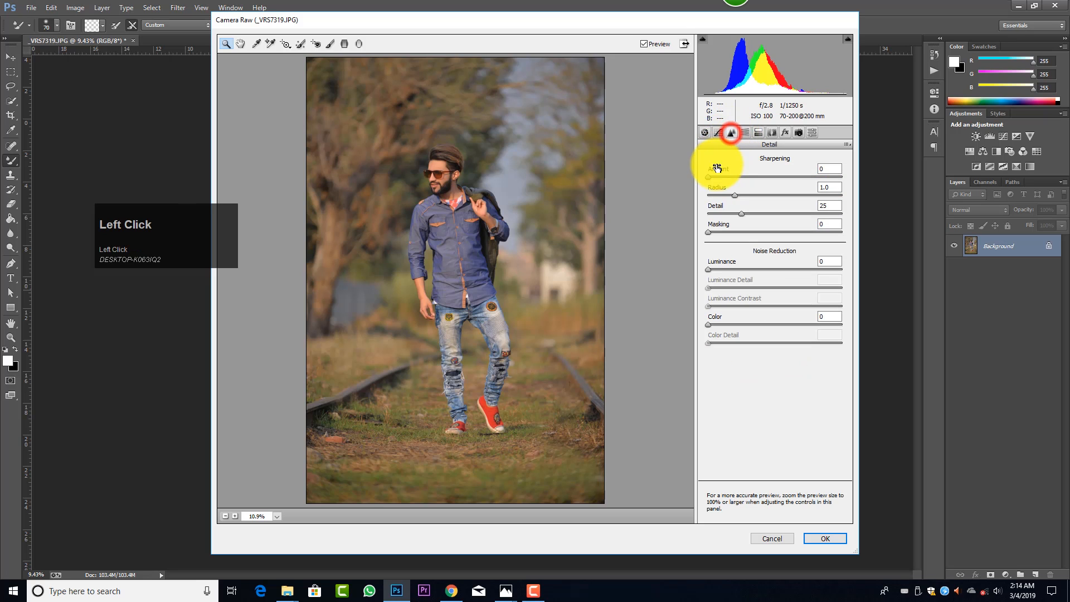
left_click(704, 132)
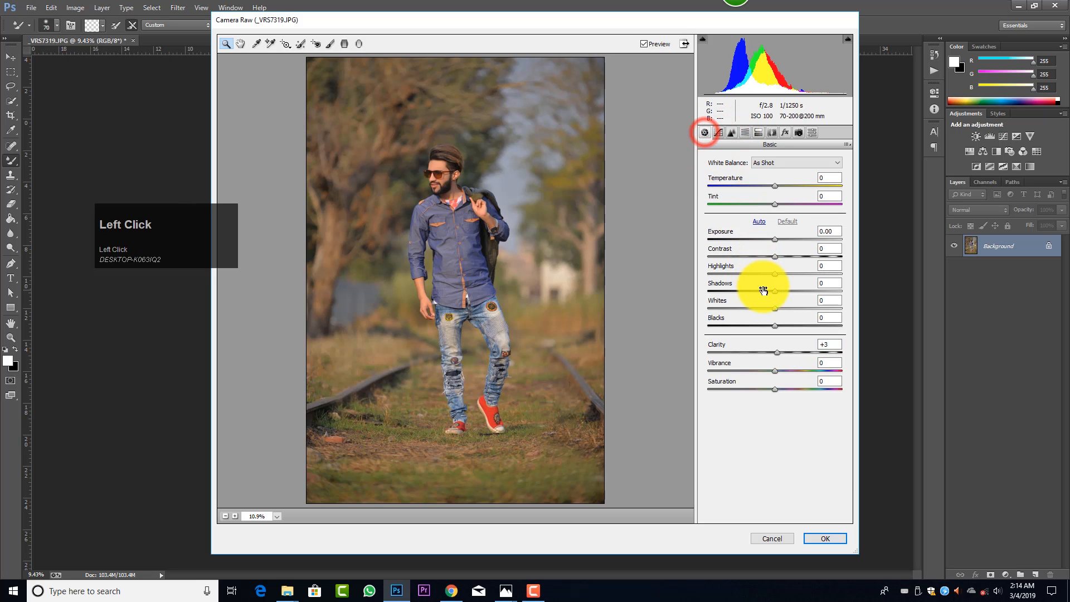
mouse_move(772, 290)
left_mouse_down()
mouse_move(793, 289)
mouse_move(782, 289)
left_mouse_up()
left_click(825, 536)
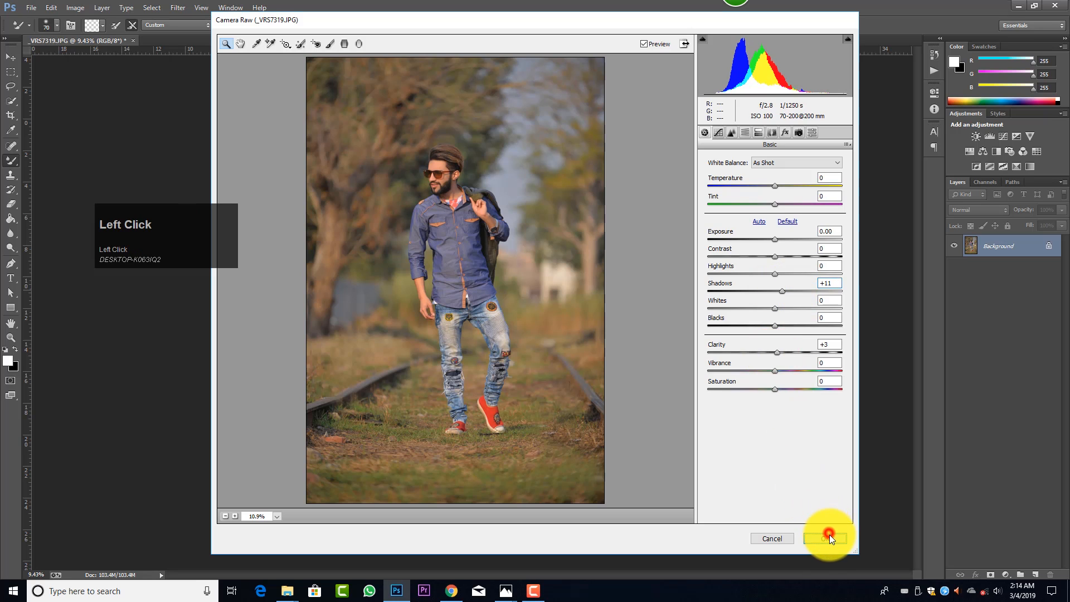
Add a Color Lookup adjustment layer and choose the 3DLUT that follows 3Strip.look in the list.
left_click(1038, 151)
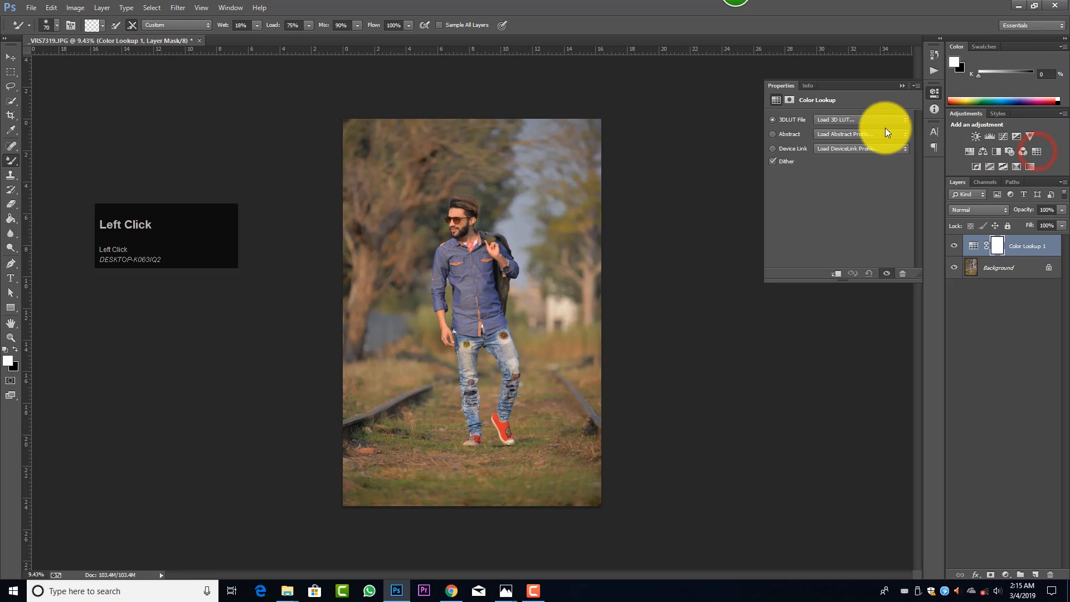
left_click(862, 120)
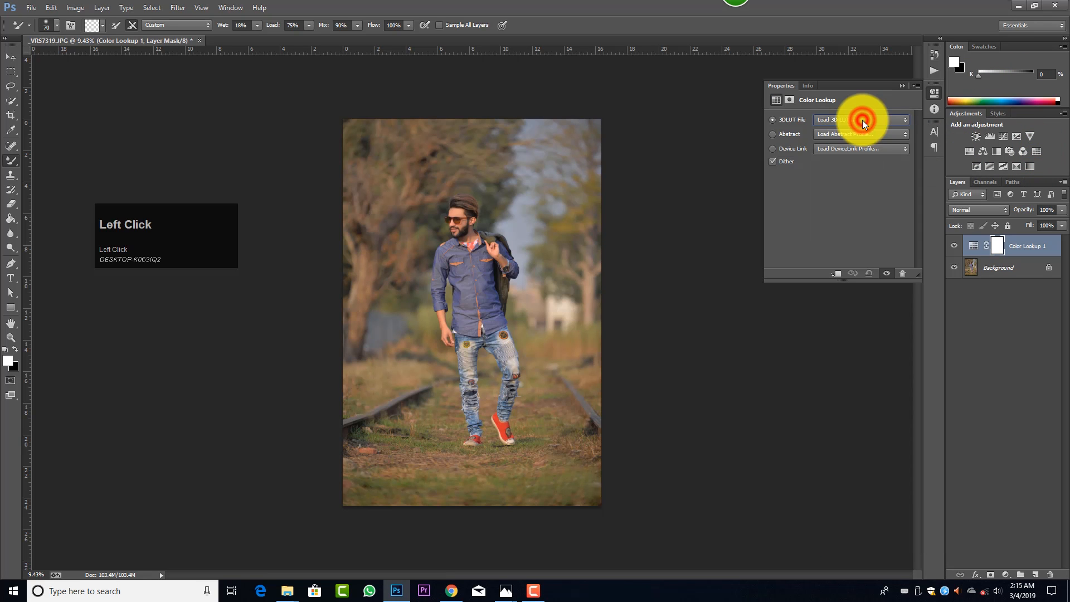
key("Down")
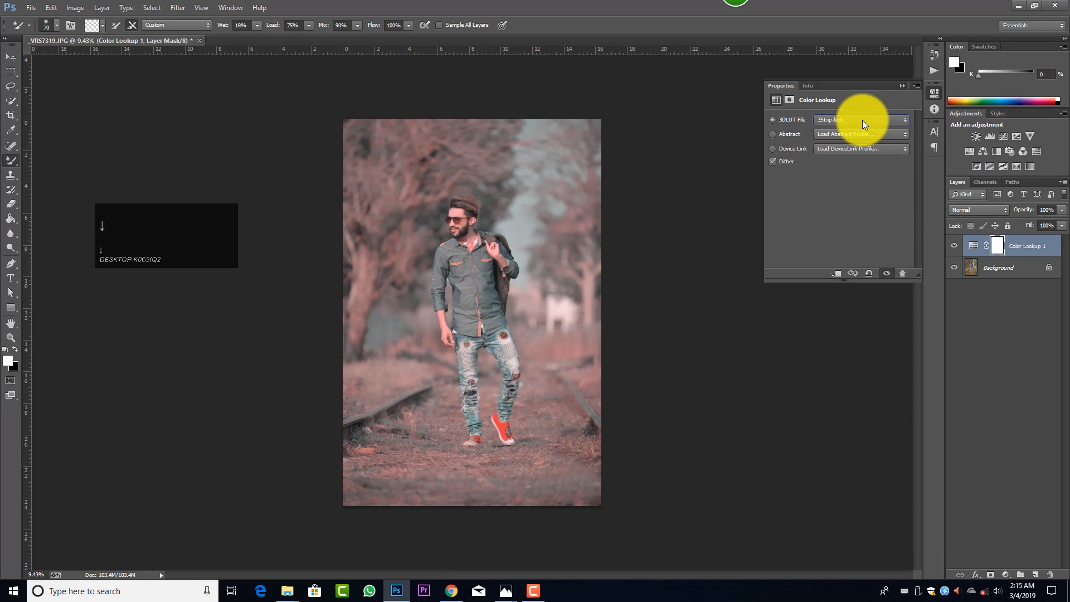
key("Down")
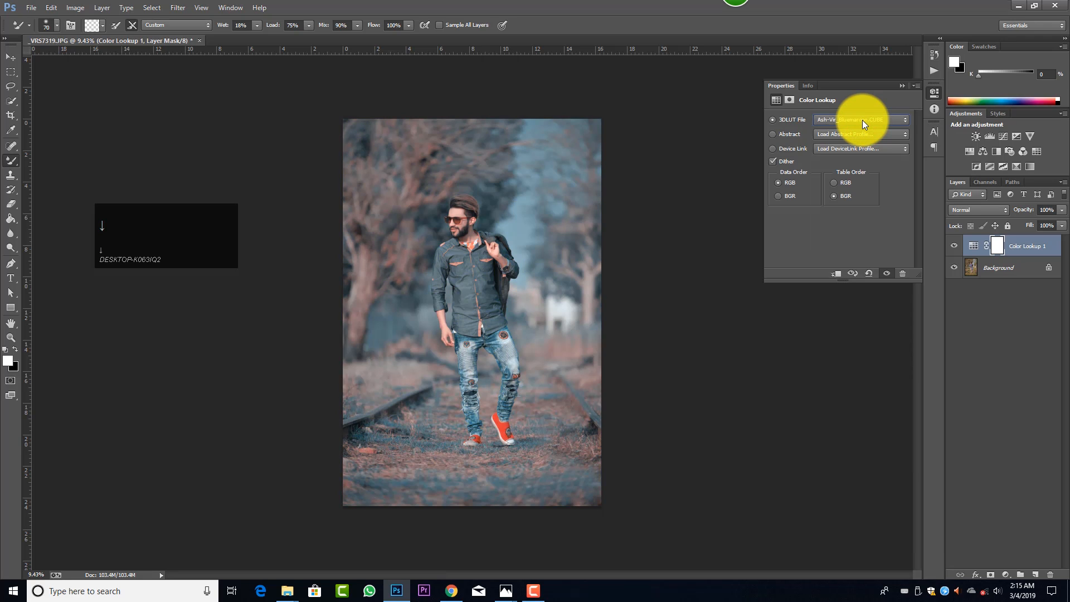
left_click(901, 86)
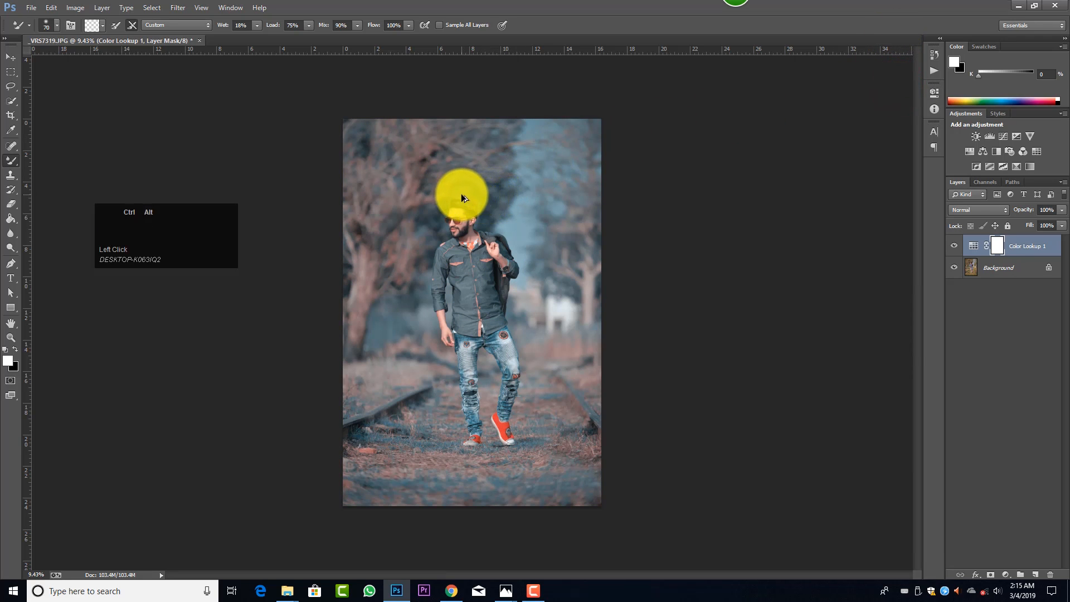
scroll(461, 197, "up", 2)
scroll(460, 192, "up", 2)
scroll(461, 189, "down", 4)
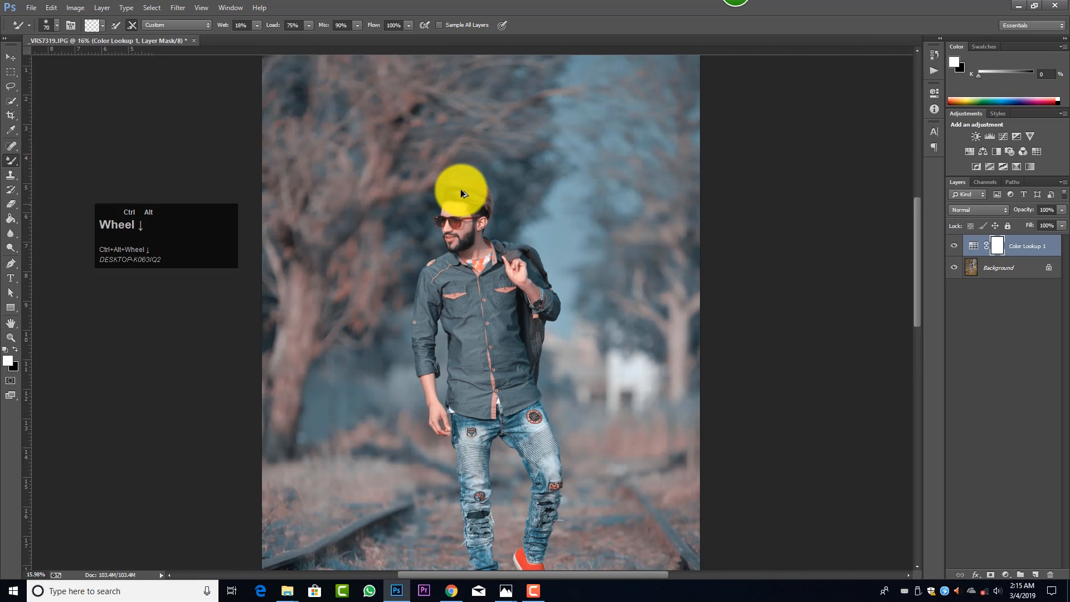
scroll(461, 189, "down", 1)
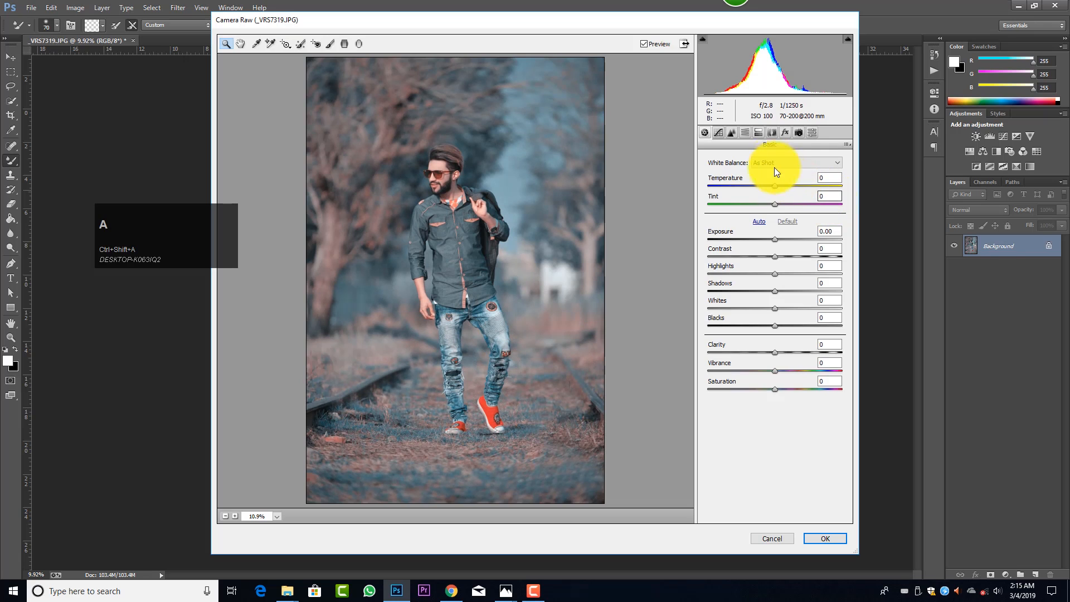
Apply Camera Raw calibration with red saturation -29, green saturation -39, blue hue -43 and blue saturation +48.
left_click(798, 132)
mouse_move(775, 341)
left_mouse_down()
mouse_move(719, 340)
mouse_move(791, 341)
mouse_move(755, 340)
mouse_move(781, 358)
mouse_move(819, 354)
mouse_move(766, 351)
left_mouse_up()
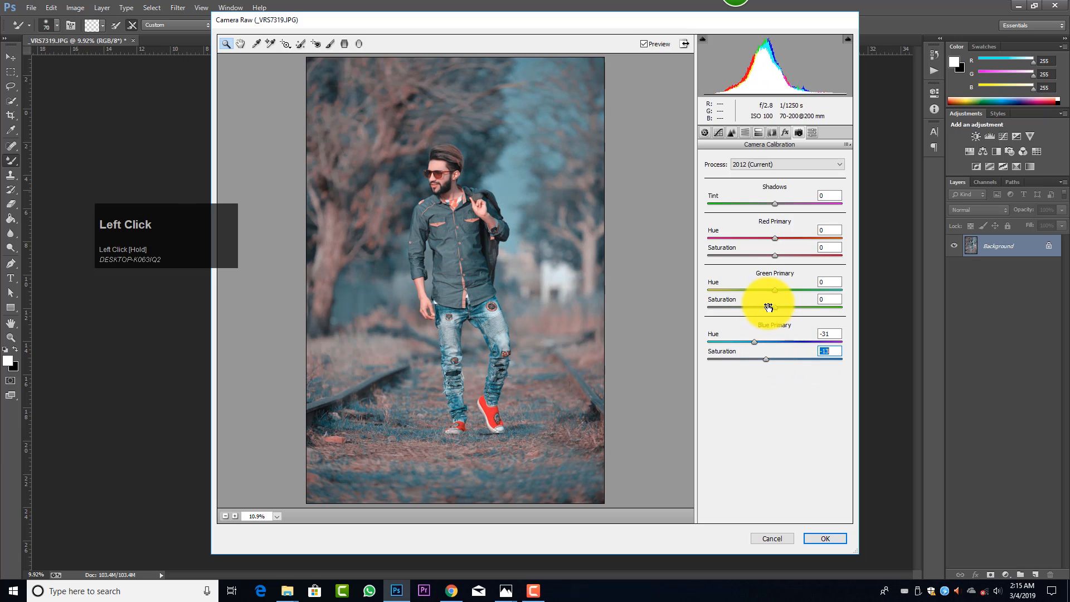
left_click_drag(773, 307, 747, 305)
left_click_drag(777, 256, 749, 252)
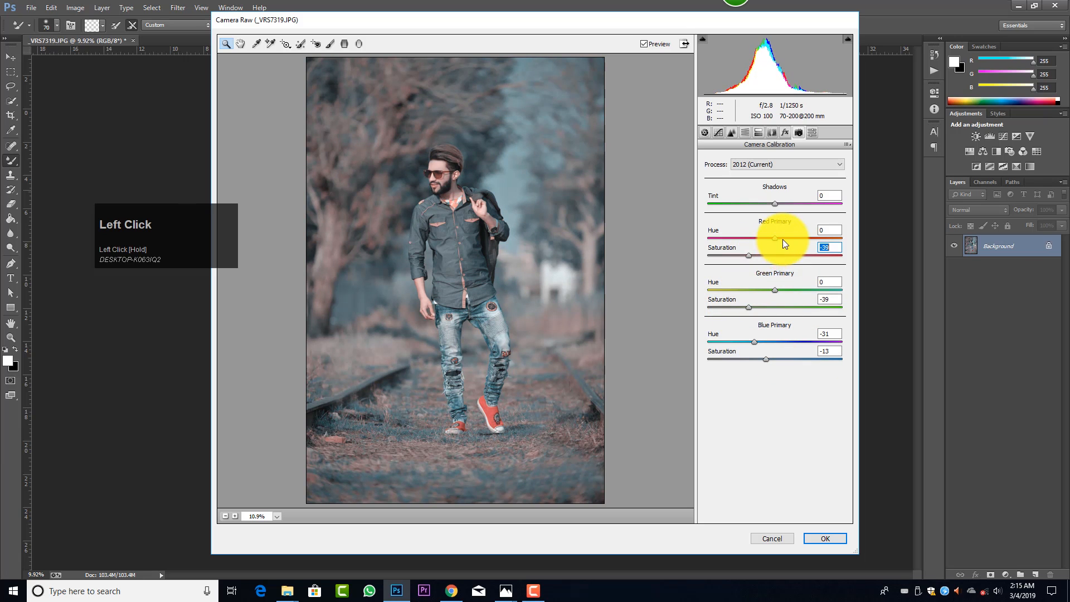
left_click_drag(757, 340, 807, 358)
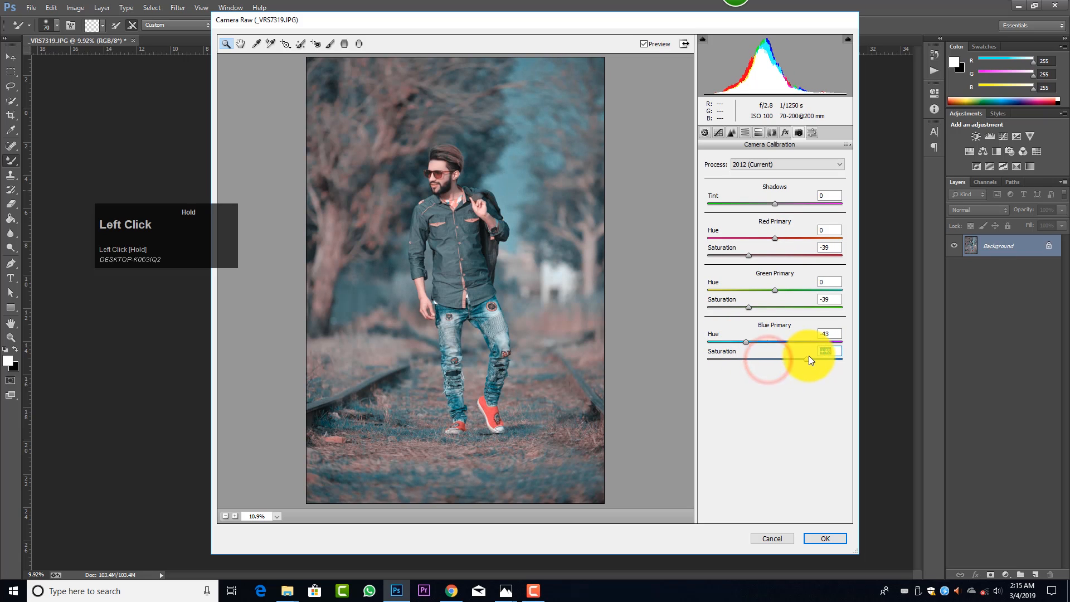
mouse_move(748, 253)
left_mouse_down()
mouse_move(737, 252)
mouse_move(757, 256)
left_mouse_up()
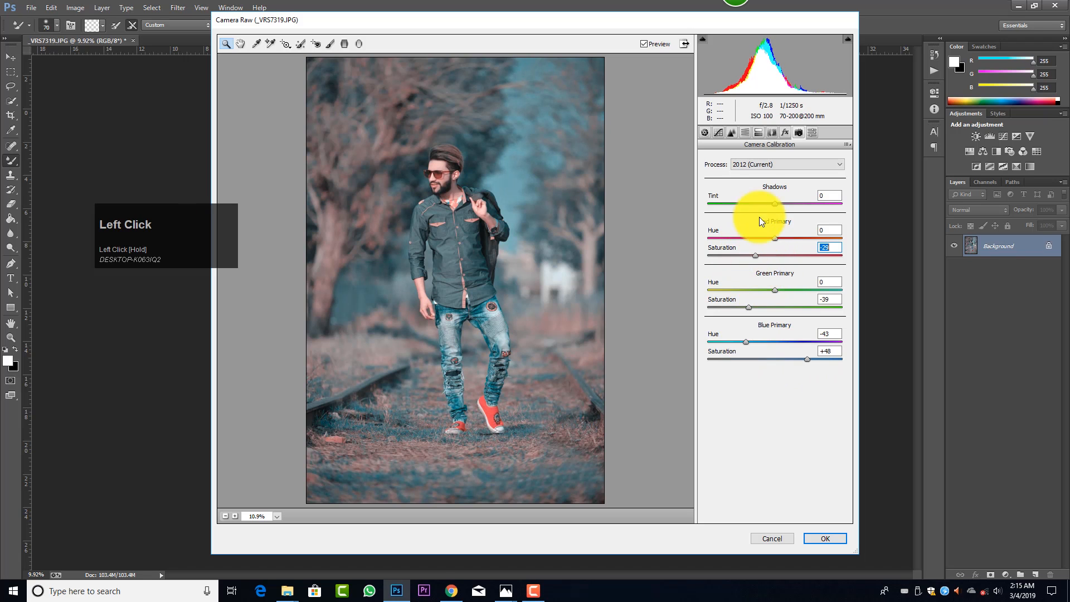
left_click(830, 537)
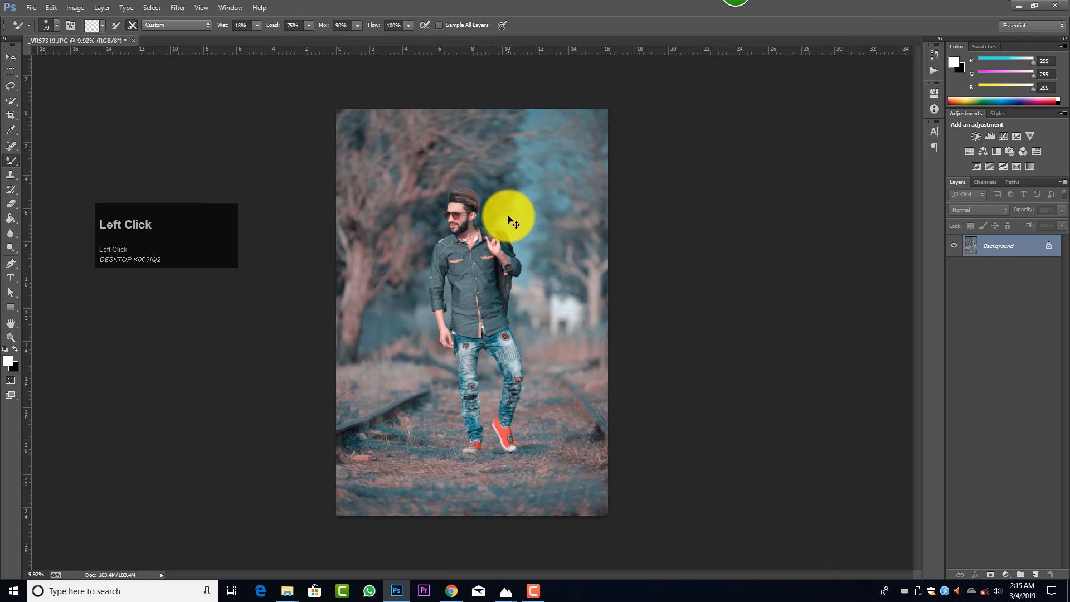
Shift the HSL hues in Camera Raw to Reds +19, Oranges +13 and Blues -17, and apply the filter.
key("a")
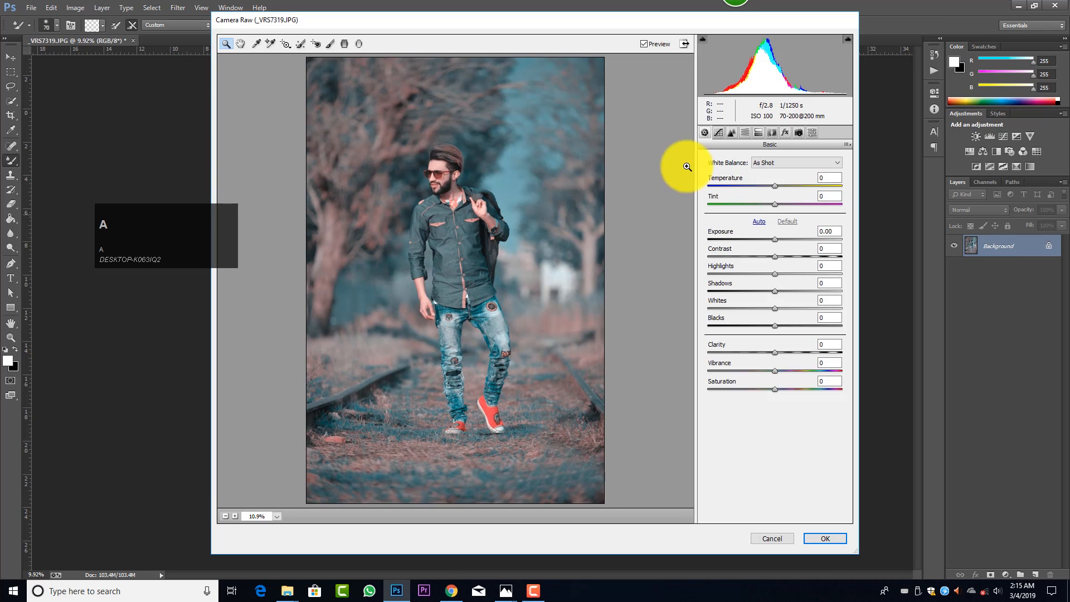
left_click(745, 132)
left_click(709, 177)
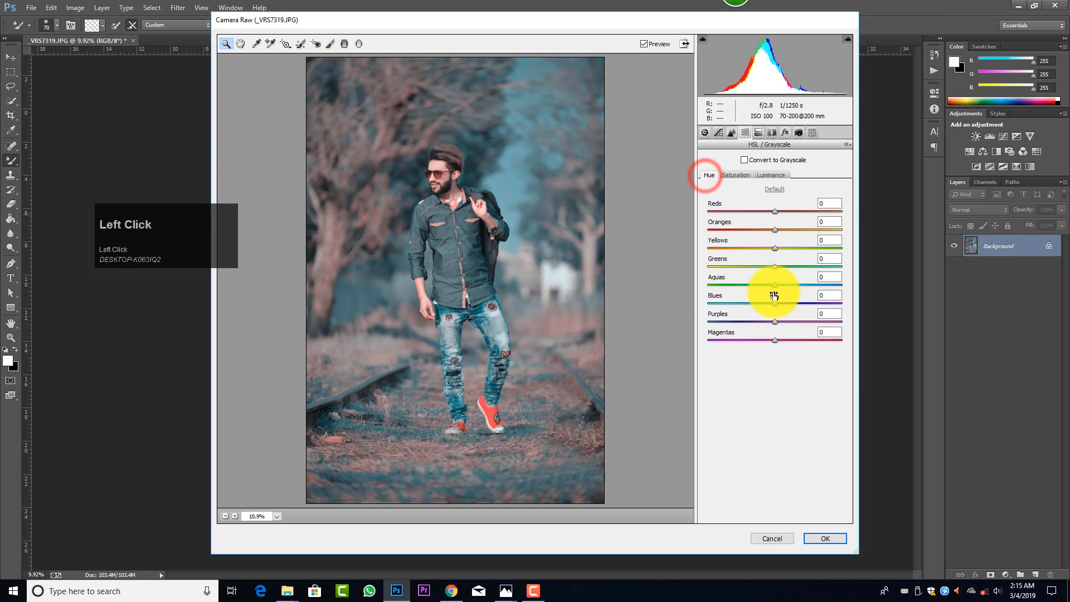
left_click_drag(774, 209, 784, 228)
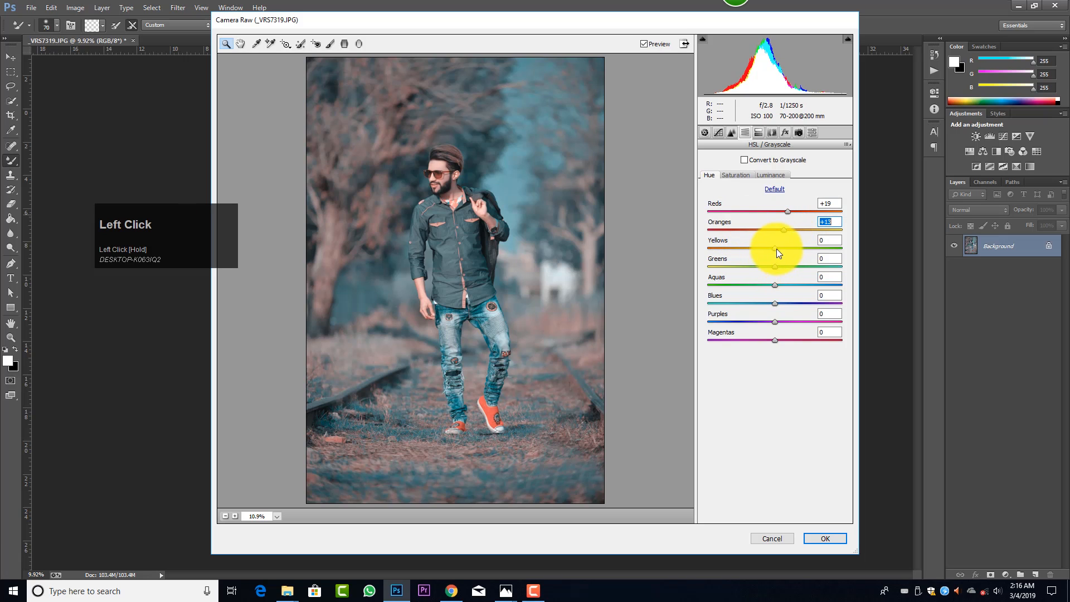
mouse_move(775, 303)
left_mouse_down()
mouse_move(753, 302)
mouse_move(763, 302)
left_mouse_up()
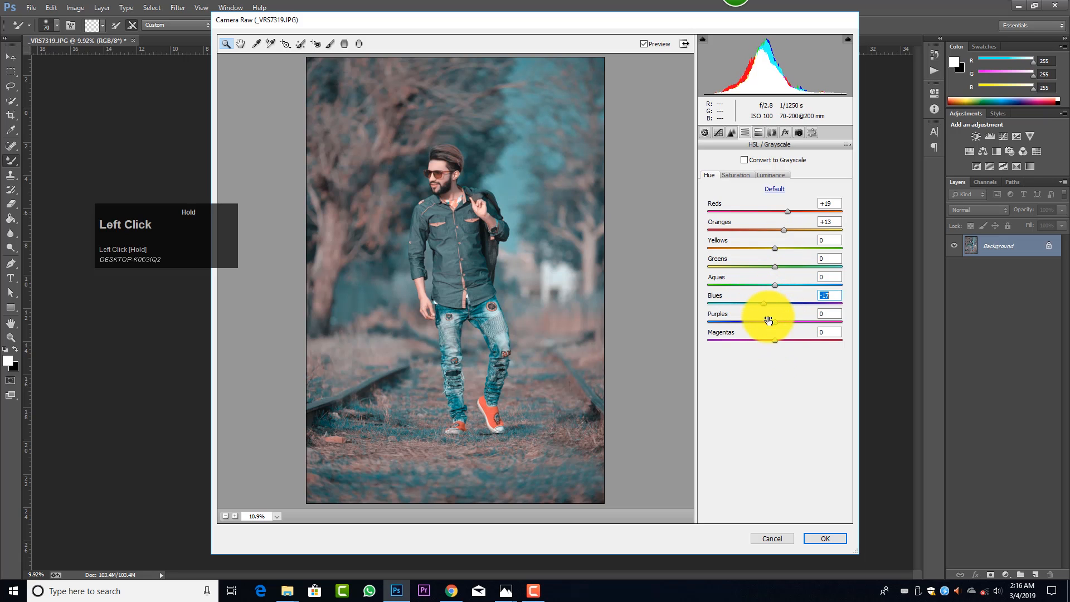
left_click(828, 544)
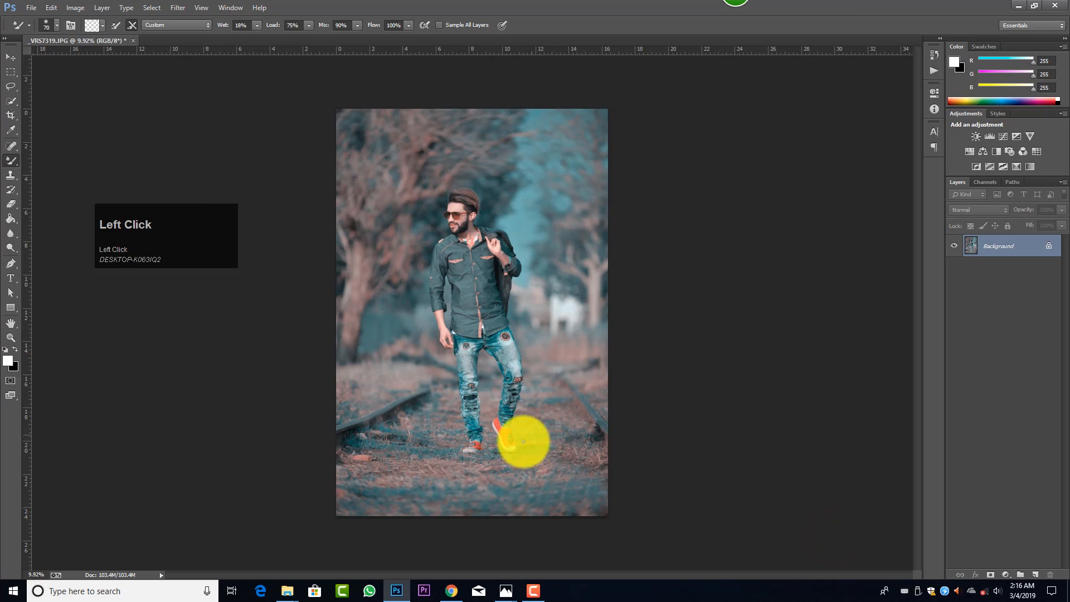
Place the typography image reading "Live with a relentless pursuit of better" from the pngg new folder over the lower-left part of the photo.
left_click(290, 589)
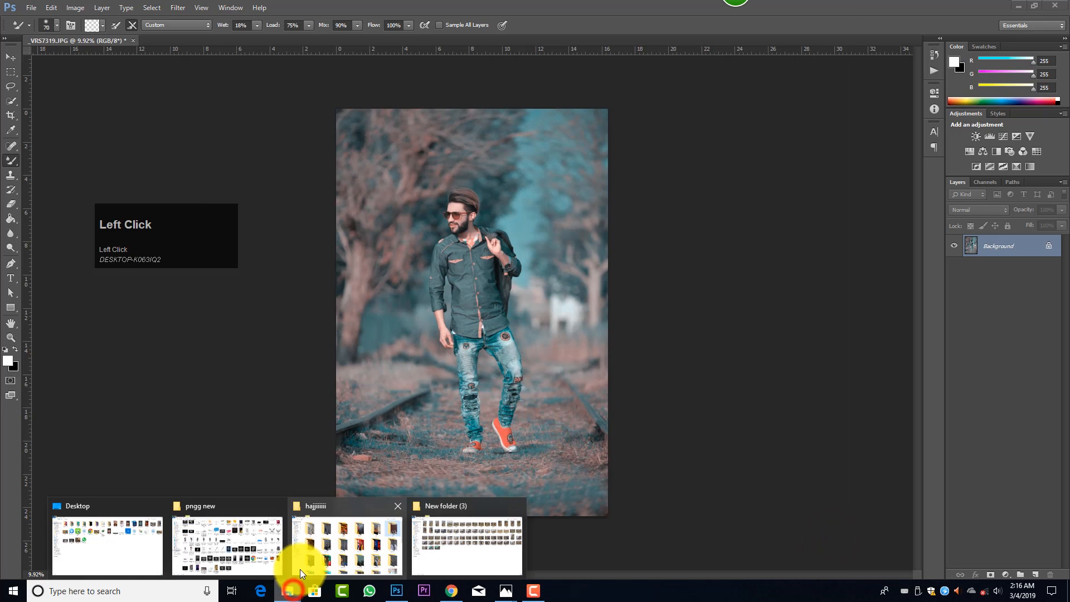
left_click(206, 545)
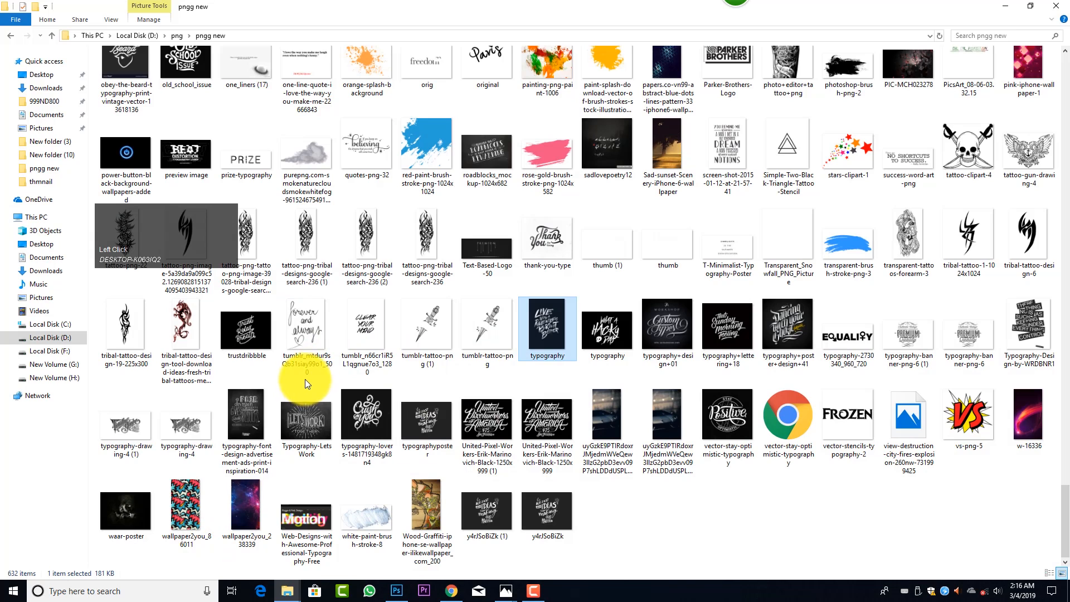
left_click_drag(543, 324, 444, 382)
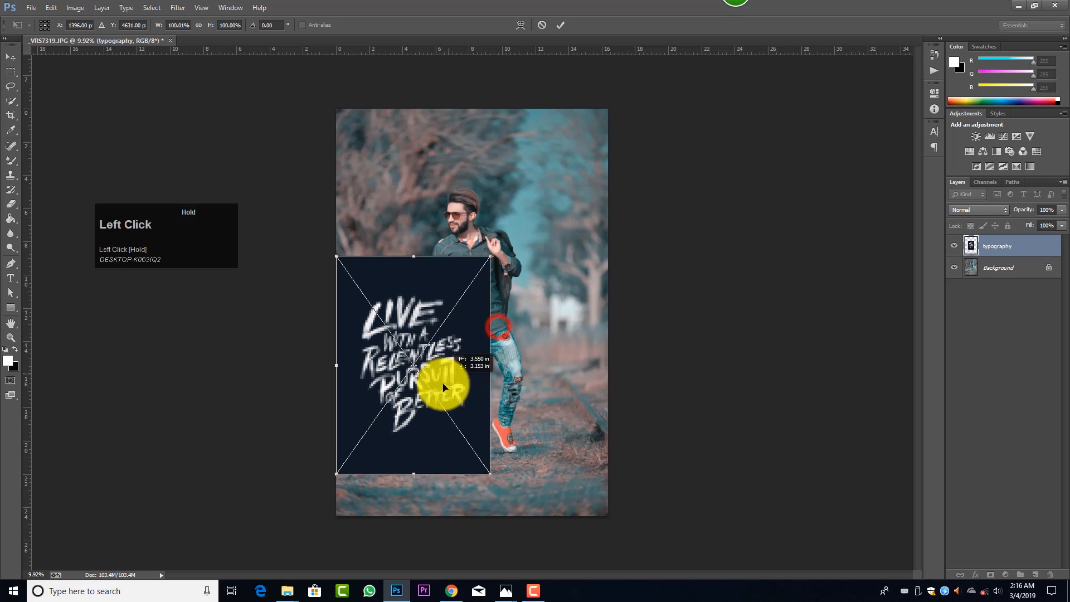
left_click(562, 25)
Set the typography layer's blend mode to Lighter Color, then shrink and position the lettering to the left of the man's legs.
left_click(976, 210)
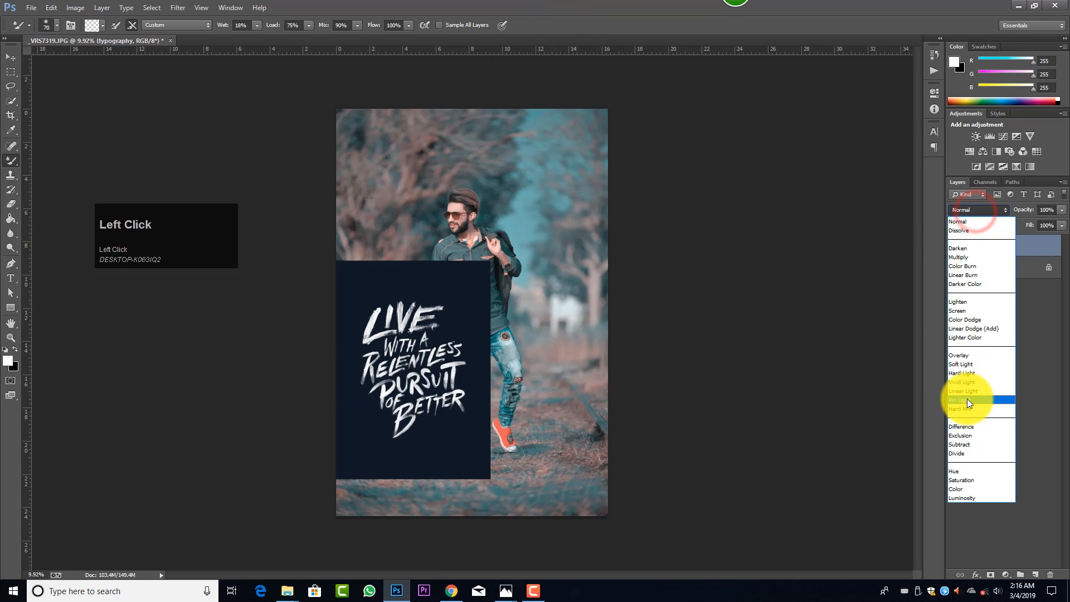
left_click(970, 336)
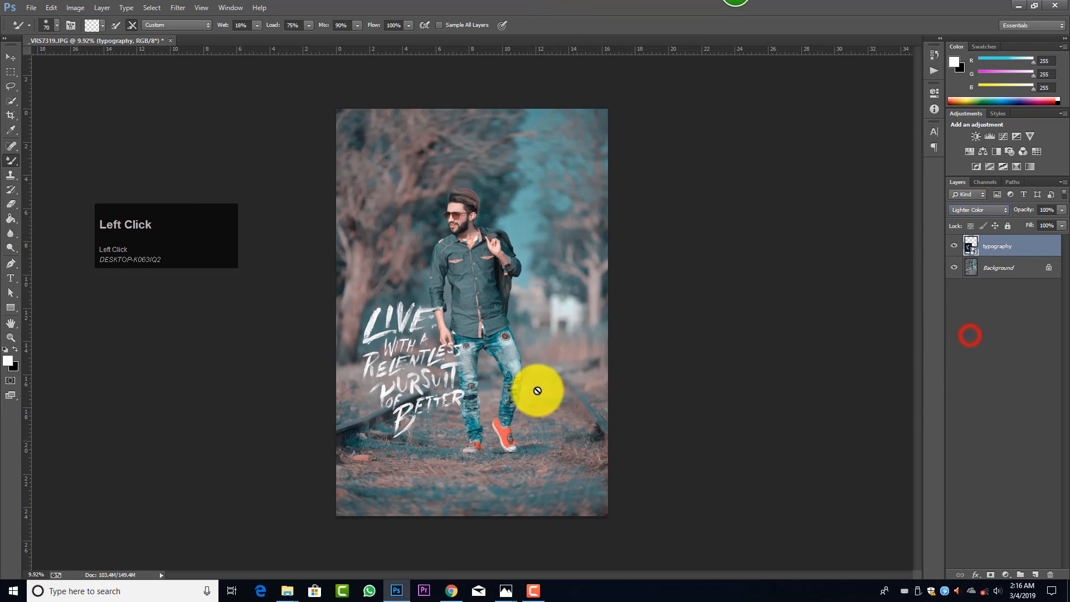
key("ctrl+t")
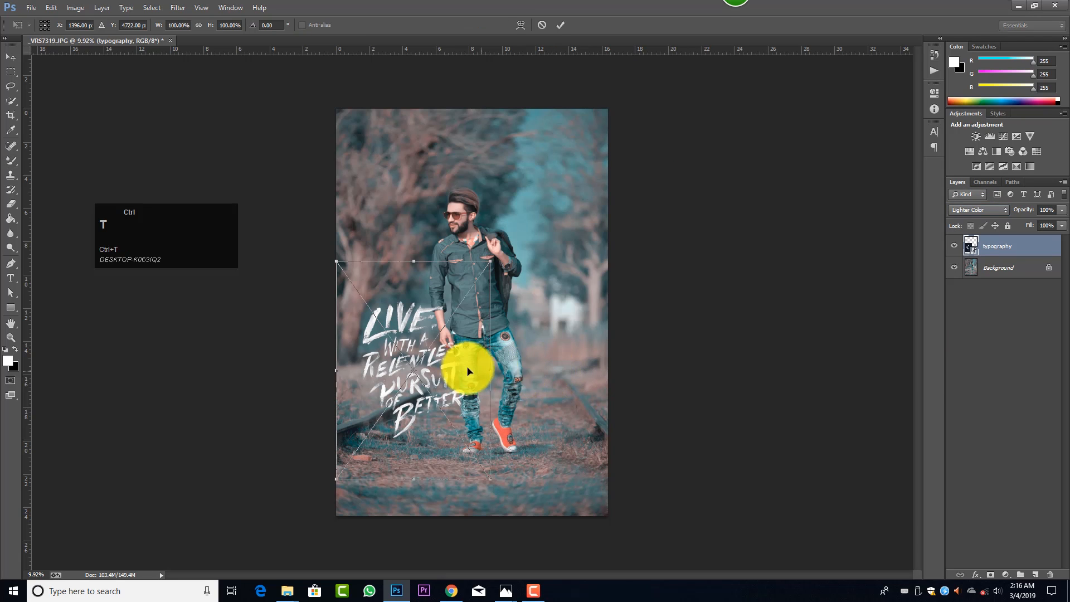
left_click_drag(490, 257, 468, 292)
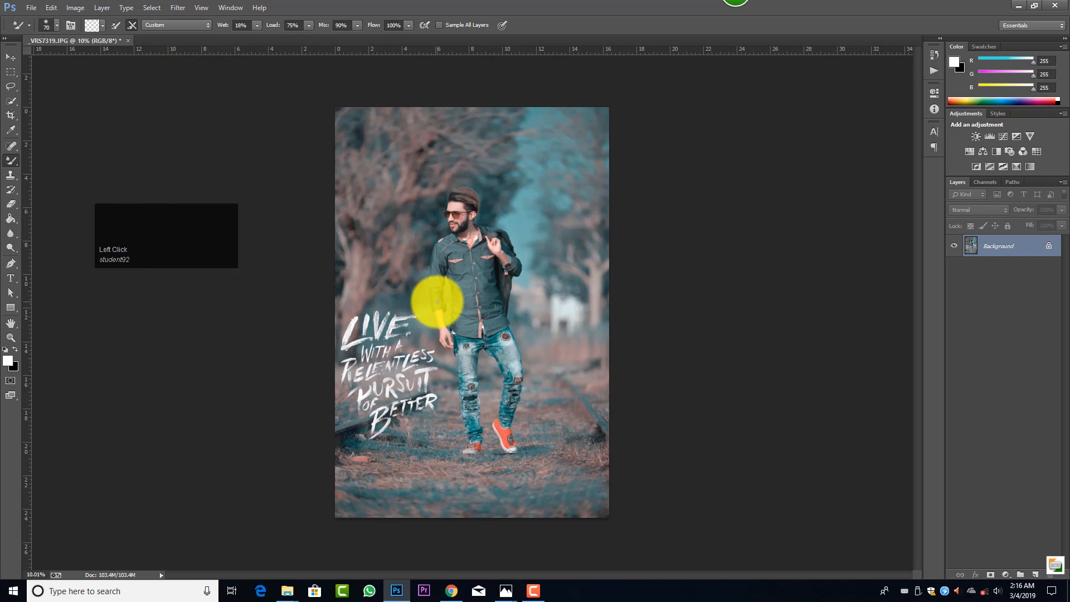
Reduce the Scale slightly in Camera Raw's manual lens corrections to frame the photo with a white border, and apply the filter.
key("ctrl+shift+a")
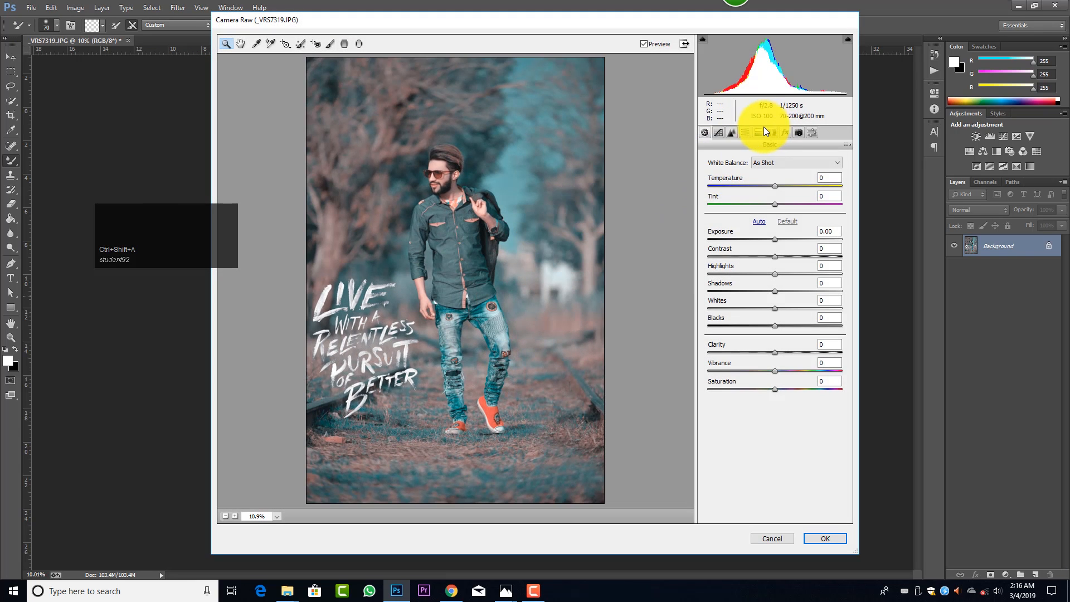
left_click(771, 132)
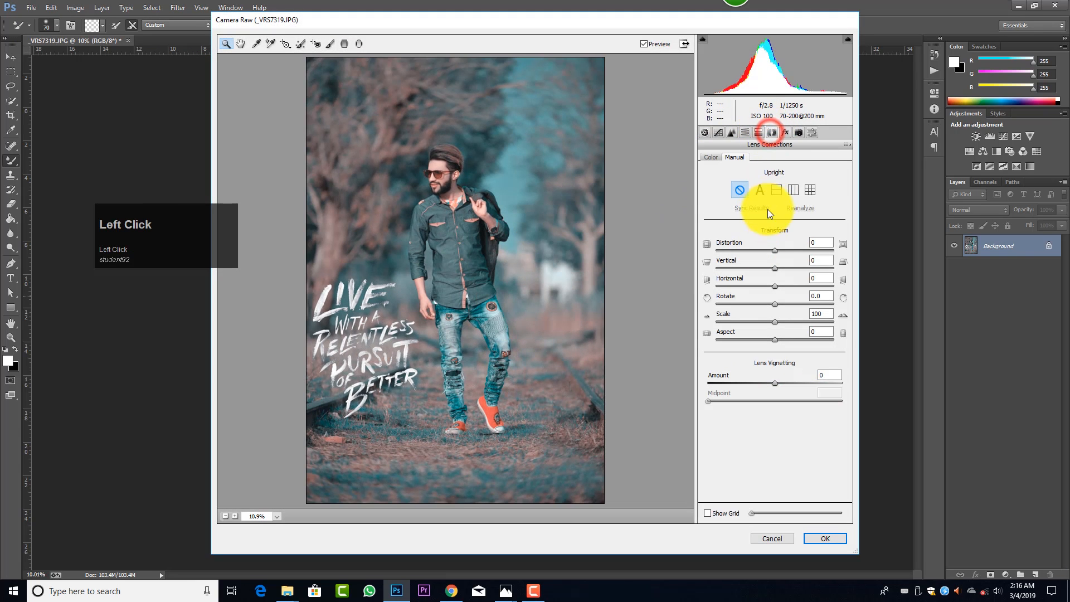
left_click_drag(774, 321, 768, 320)
left_click(825, 538)
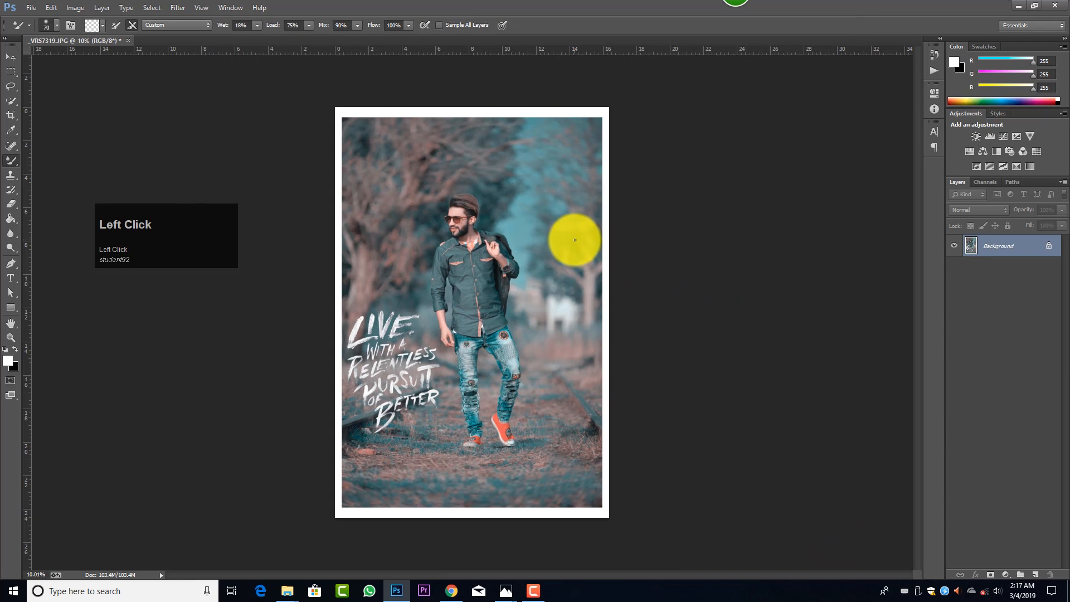
Apply Camera Raw basic adjustments with Blacks +10, Shadows -12, Whites +16 and Clarity +8.
key("ctrl+shift+a")
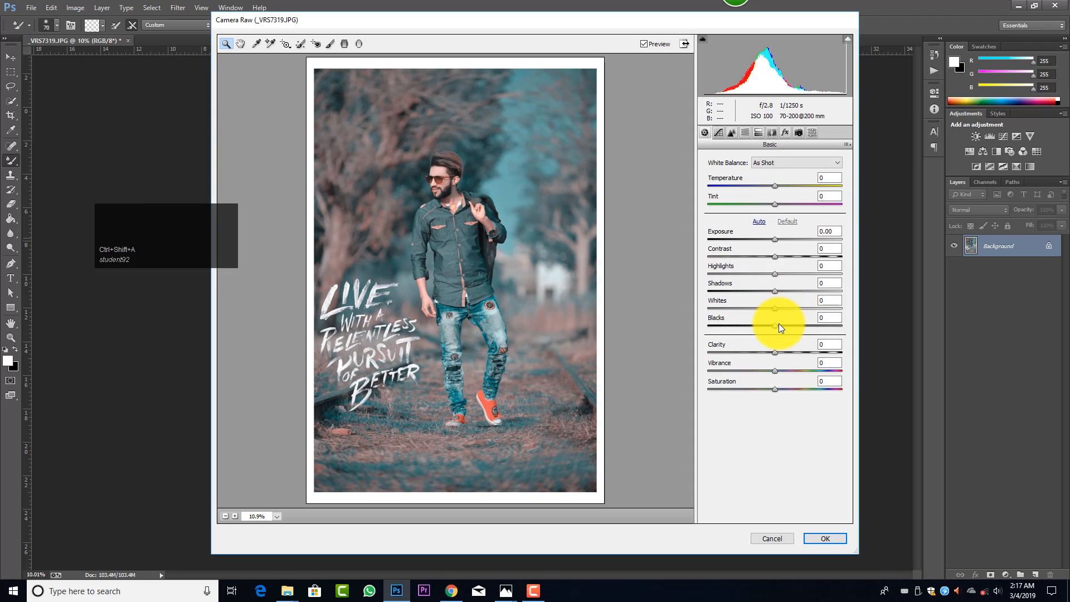
left_click_drag(778, 326, 783, 325)
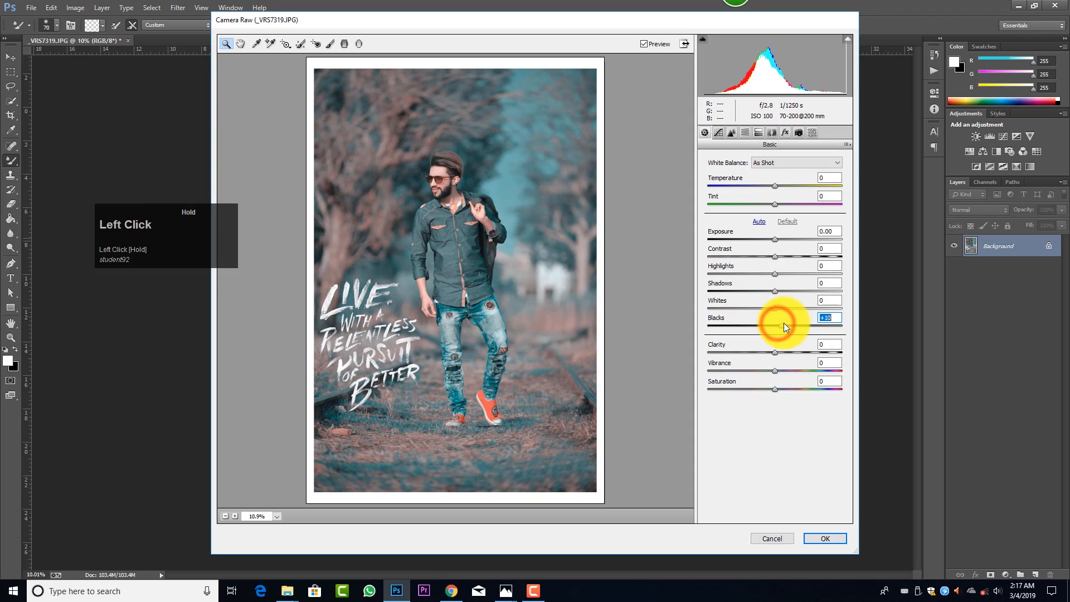
mouse_move(774, 290)
left_mouse_down()
mouse_move(767, 306)
mouse_move(787, 303)
left_mouse_up()
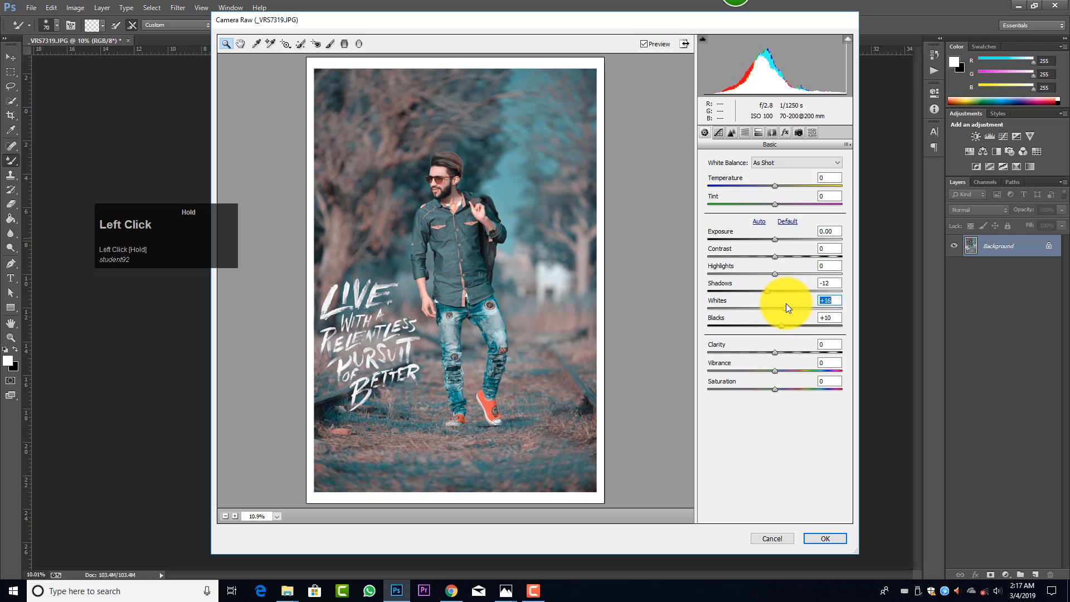
left_click_drag(776, 351, 777, 365)
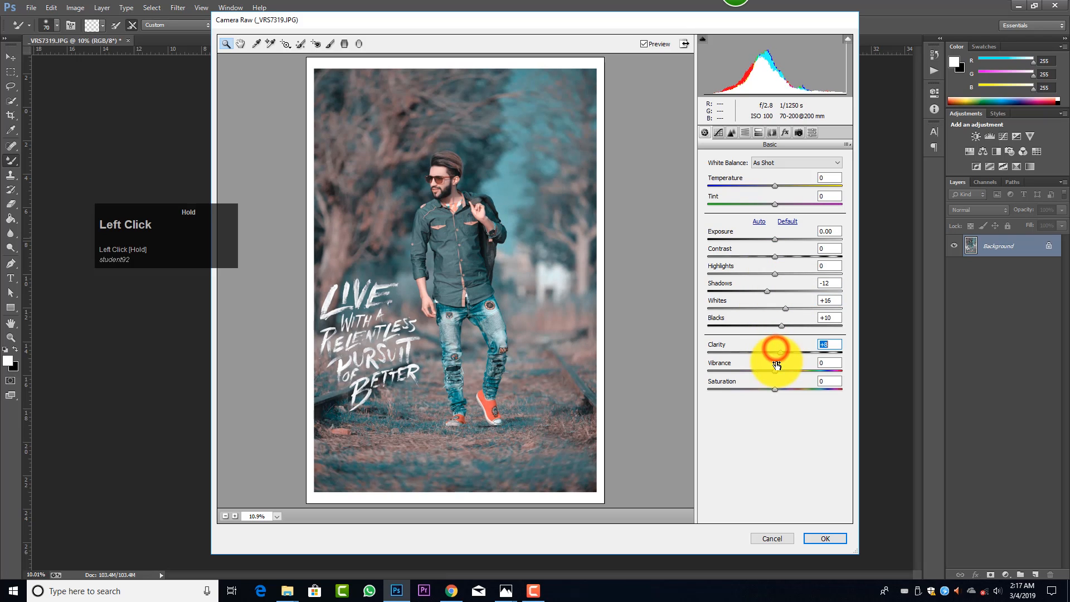
left_click(820, 537)
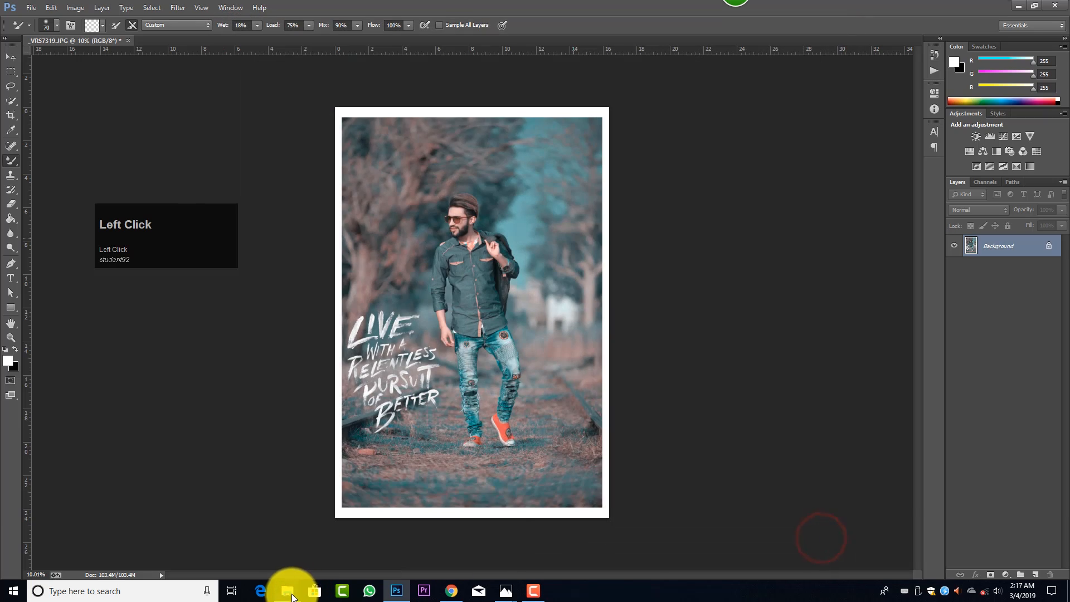
Place the sun image from the png folder onto the photo as a new layer.
mouse_move(291, 596)
left_click(223, 523)
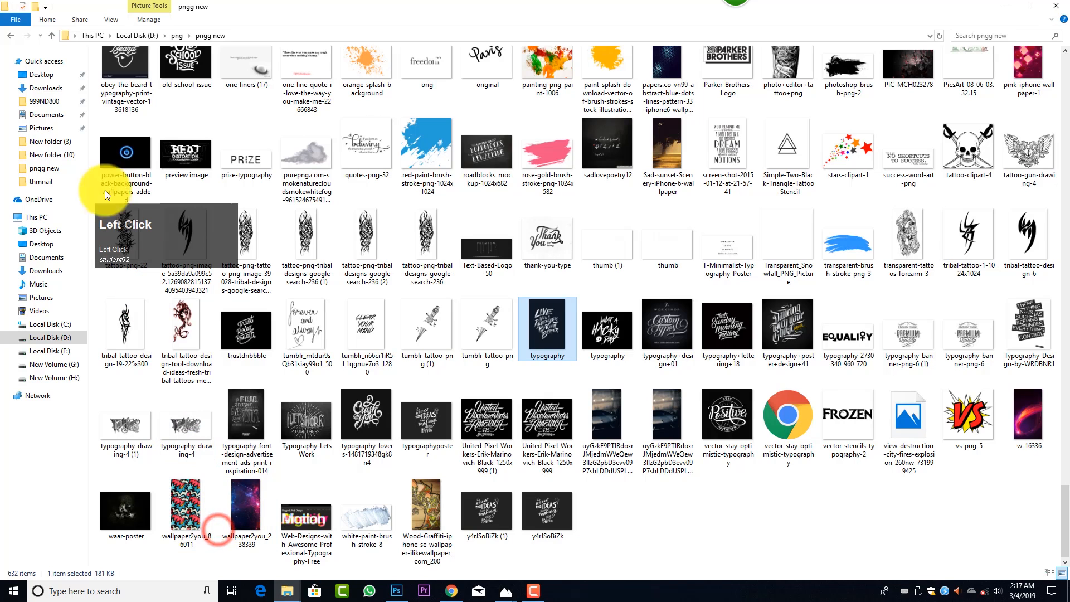
left_click(51, 35)
scroll(284, 185, "down", 10)
left_click_drag(1034, 311, 558, 249)
left_click(560, 24)
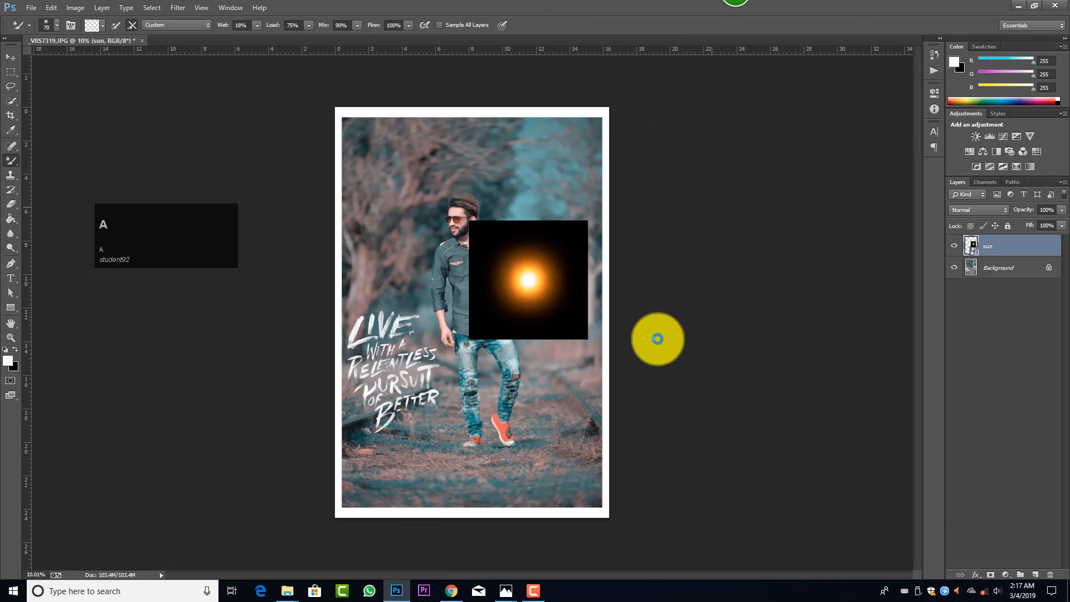
Desaturate the sun layer completely to a neutral white glow using the Camera Raw filter.
key("ctrl+shift+a")
left_click_drag(756, 387, 693, 368)
left_click(823, 538)
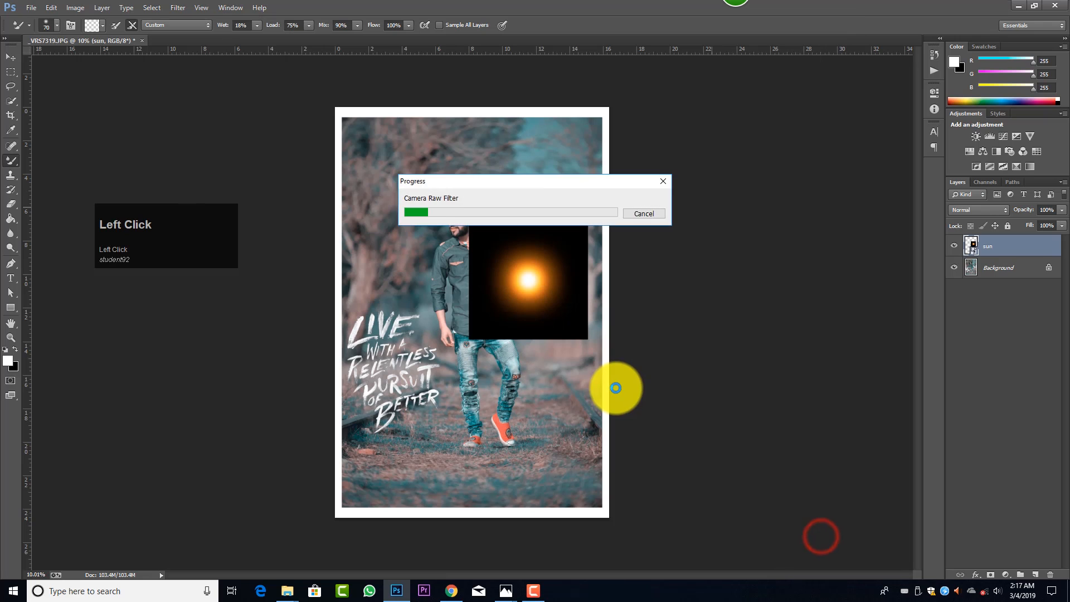
Enlarge the sun layer with its glow at the photo's upper-right edge, and set its blend mode to Screen.
key("ctrl+t")
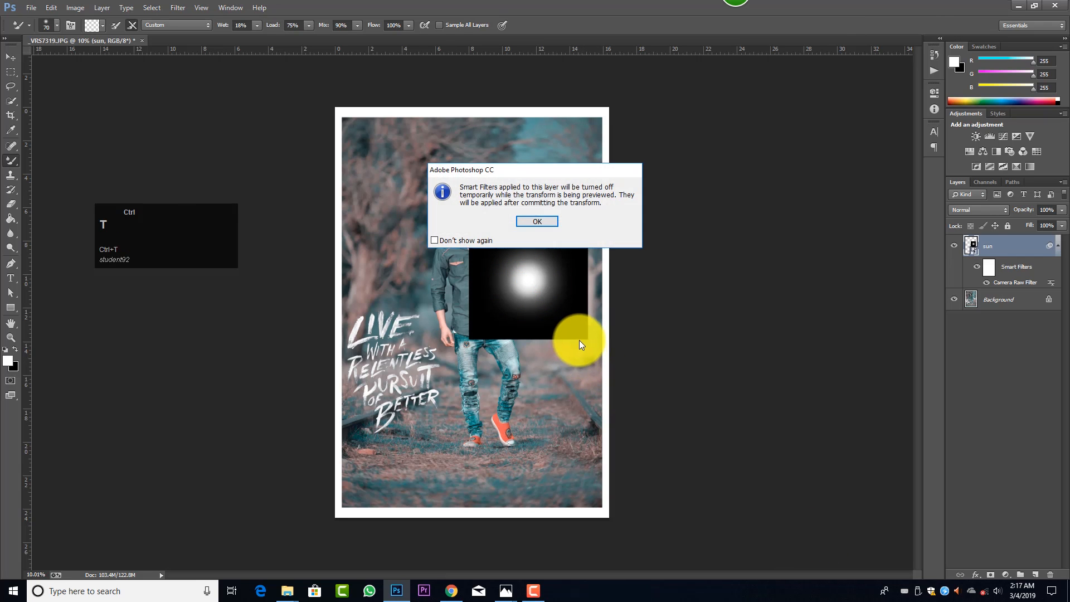
left_click(540, 221)
left_click_drag(588, 339, 676, 427)
left_click(979, 210)
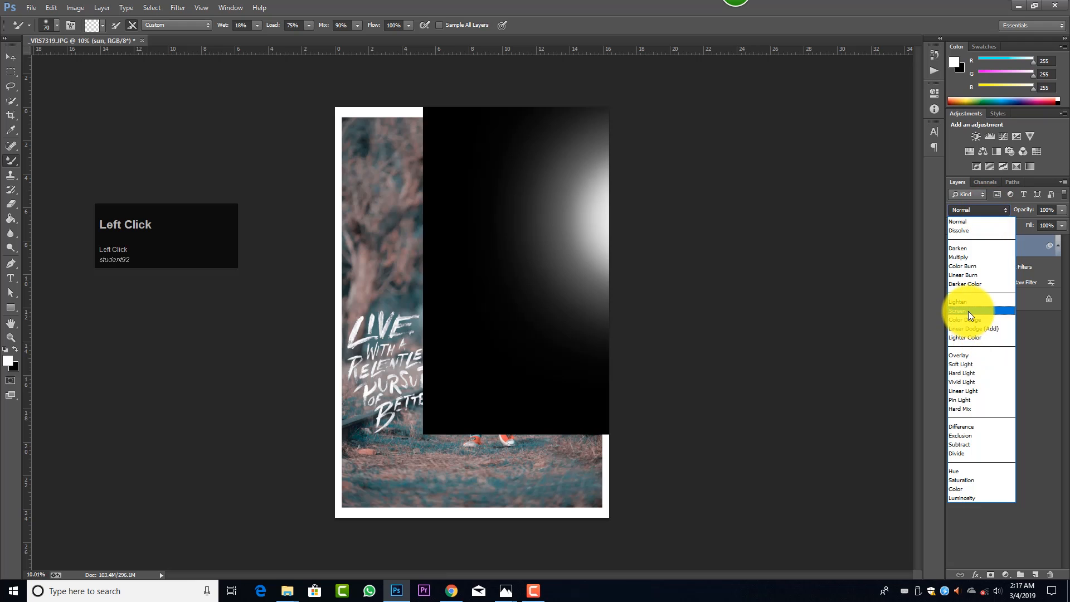
left_click(968, 311)
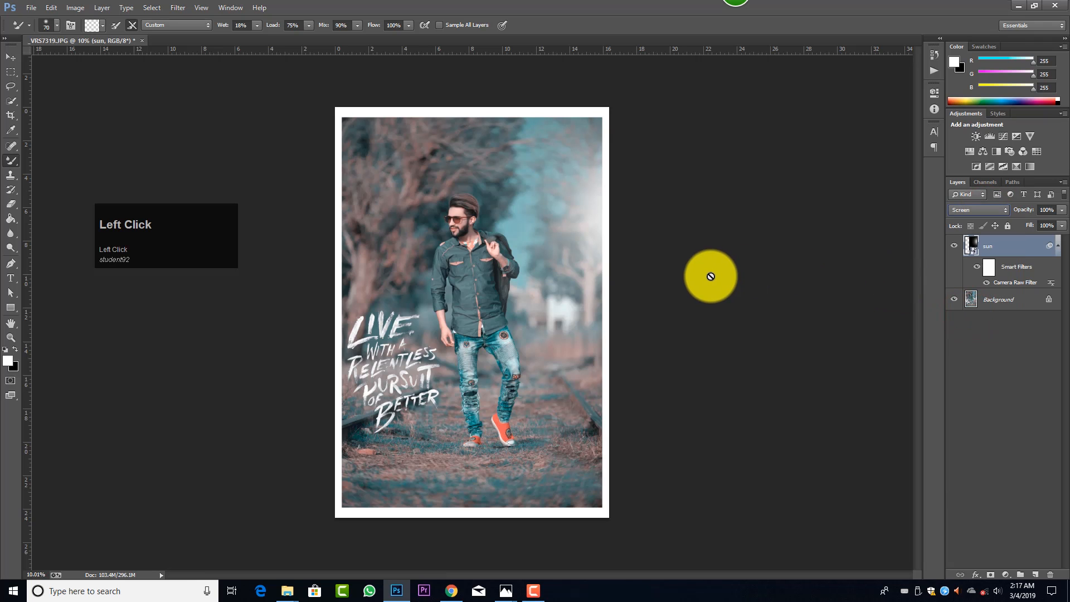
Move the sun glow across to the upper-left edge of the photo with Free Transform.
key("ctrl+t")
left_click(540, 222)
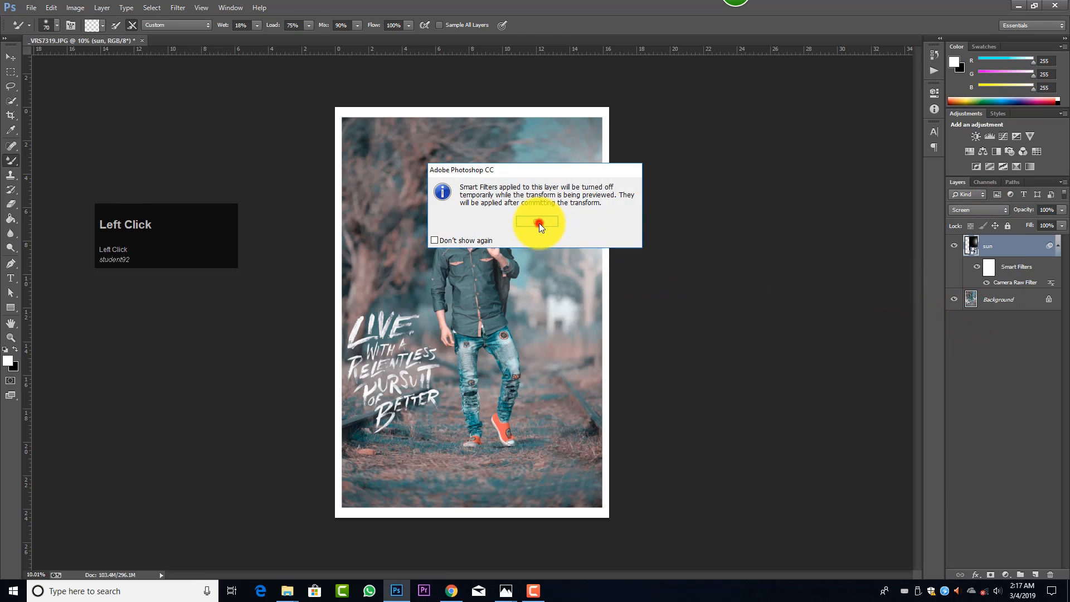
left_click_drag(603, 229, 256, 195)
left_click(560, 24)
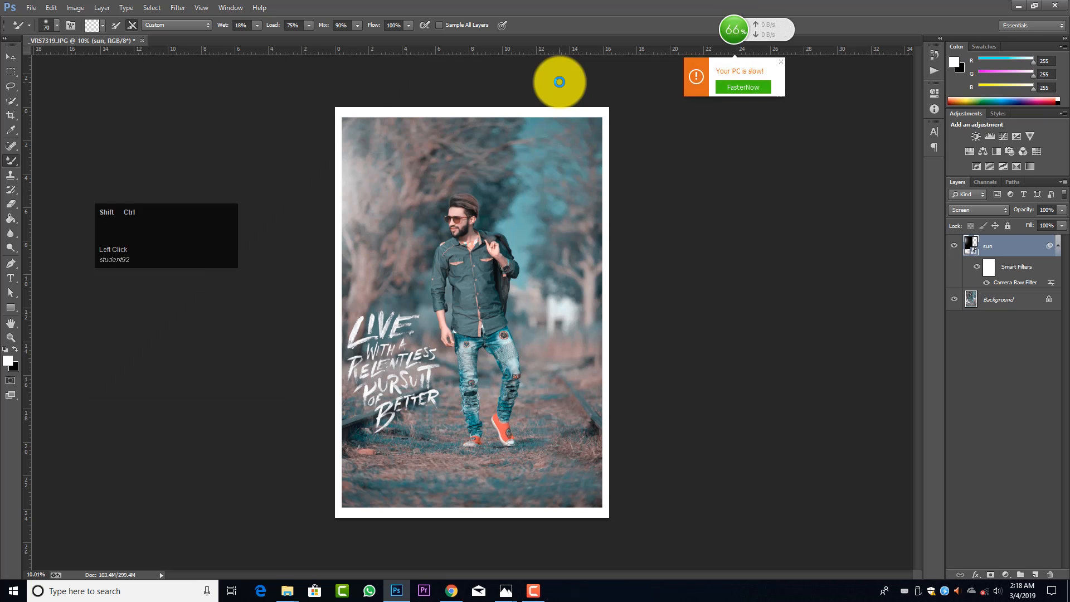
Apply a post-crop vignette with Amount -9 to the photo in the Camera Raw filter.
key("ctrl+shift+a")
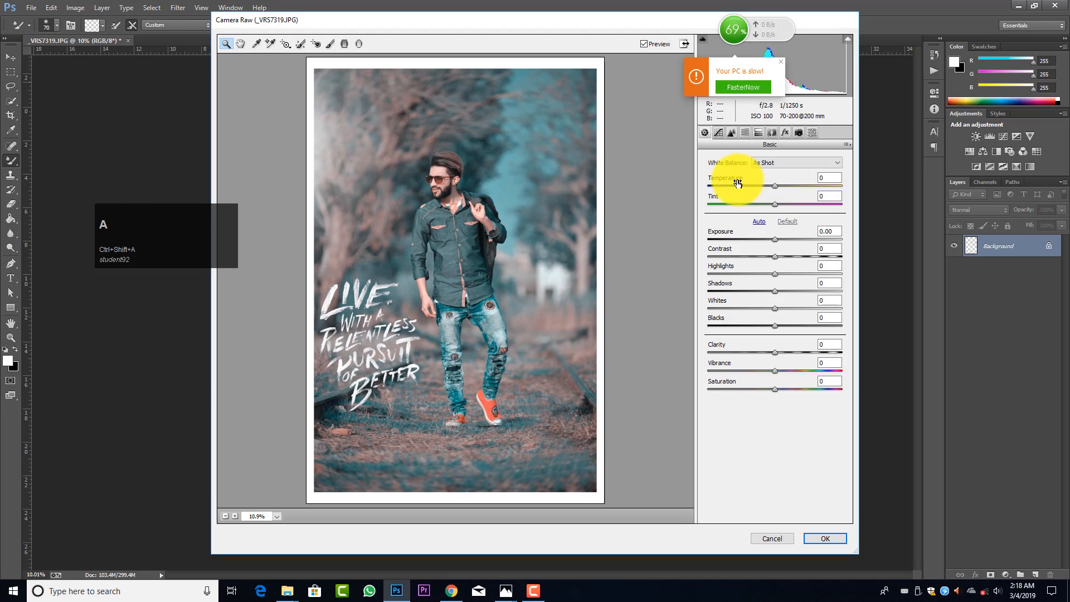
left_click(785, 132)
left_click_drag(774, 276, 769, 273)
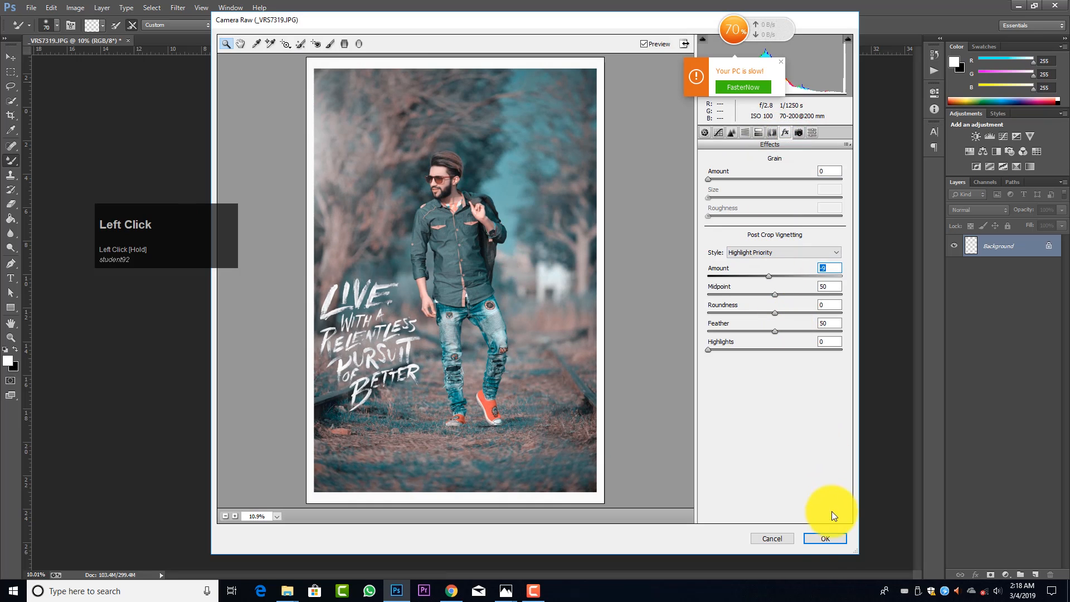
left_click(833, 539)
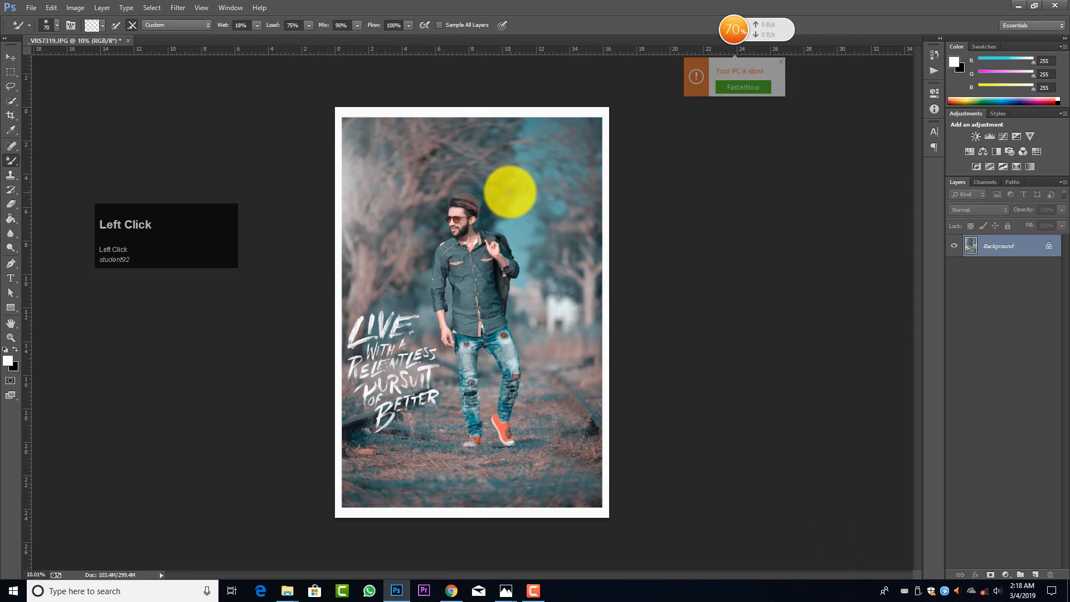